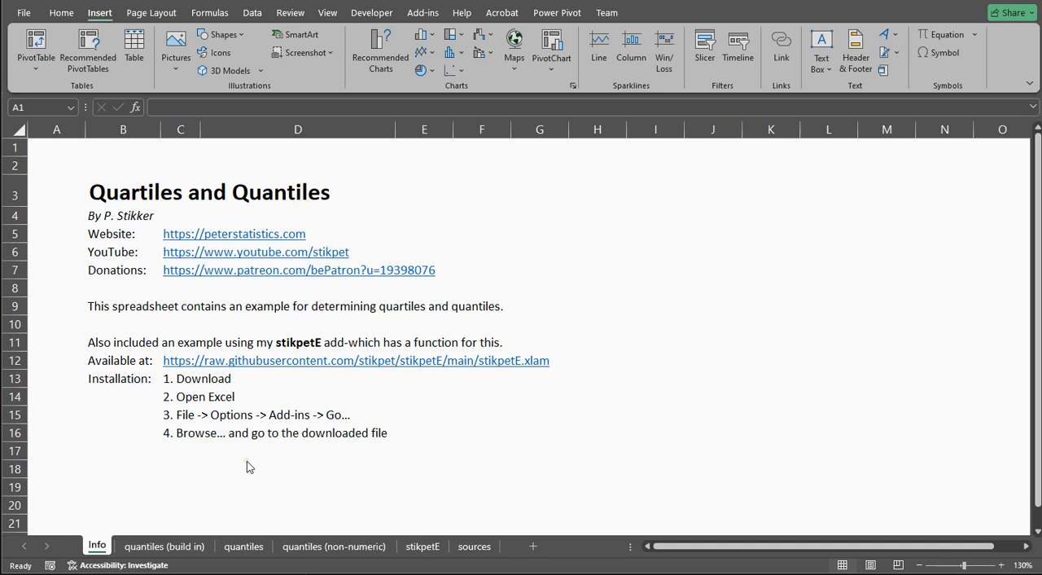
Open the quantiles sheet and examine the column A data, the k and i inputs, and the proportion formula in G10
{"action": "left_click", "coordinate": [244, 546]}
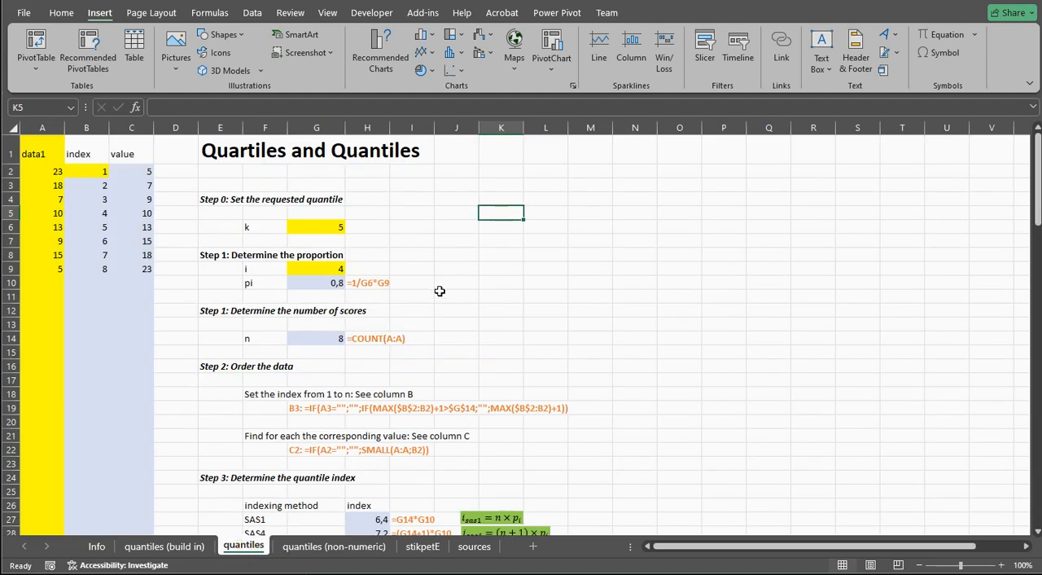
{"action": "left_click_drag", "start_coordinate": [41, 171], "coordinate": [38, 270]}
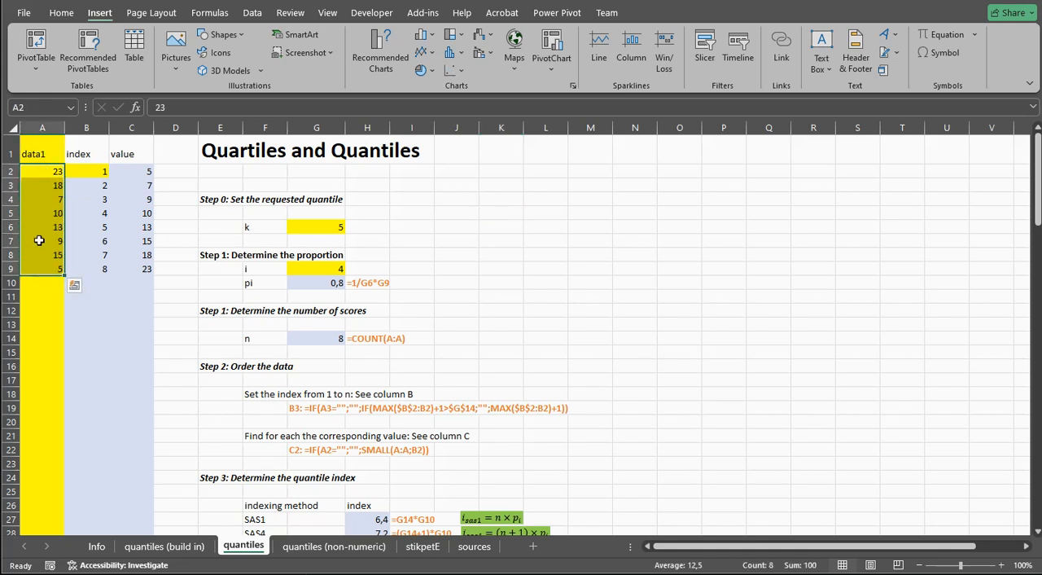
{"action": "left_click", "coordinate": [315, 228]}
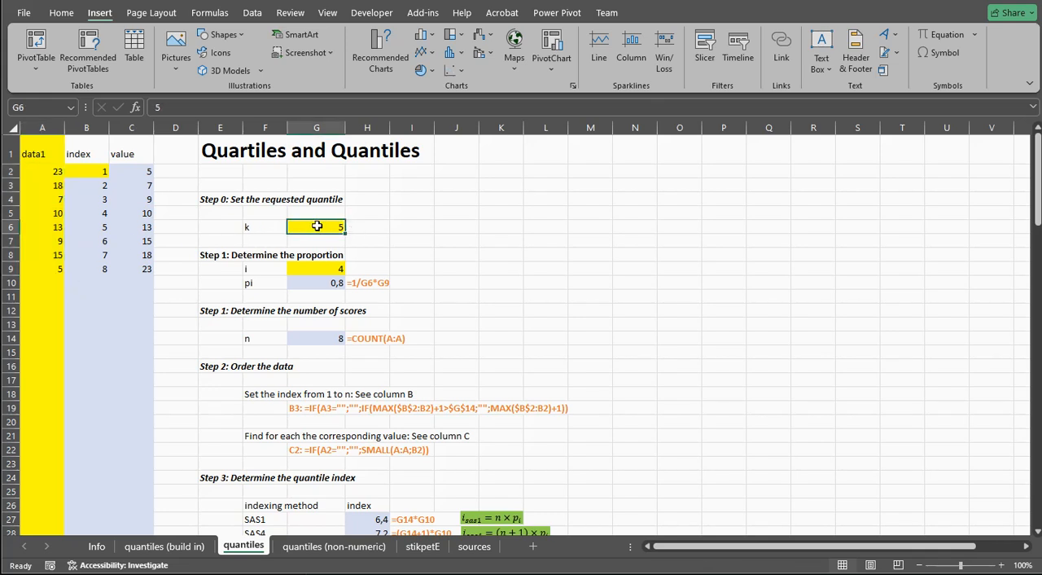
{"action": "left_click", "coordinate": [320, 269]}
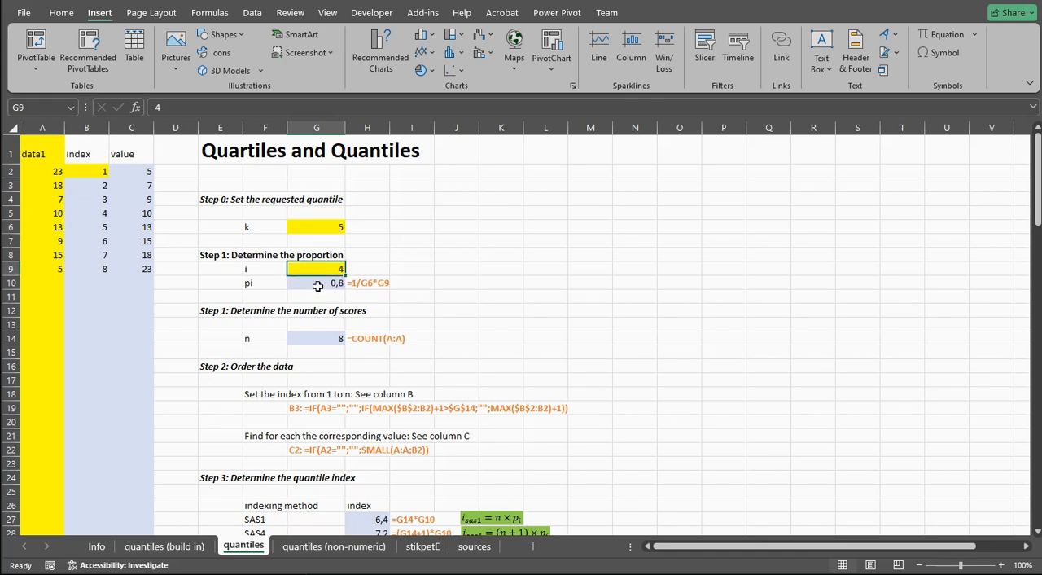
{"action": "left_click", "coordinate": [319, 282]}
{"action": "left_click", "coordinate": [316, 228]}
{"action": "left_click", "coordinate": [316, 269]}
{"action": "left_click", "coordinate": [312, 282]}
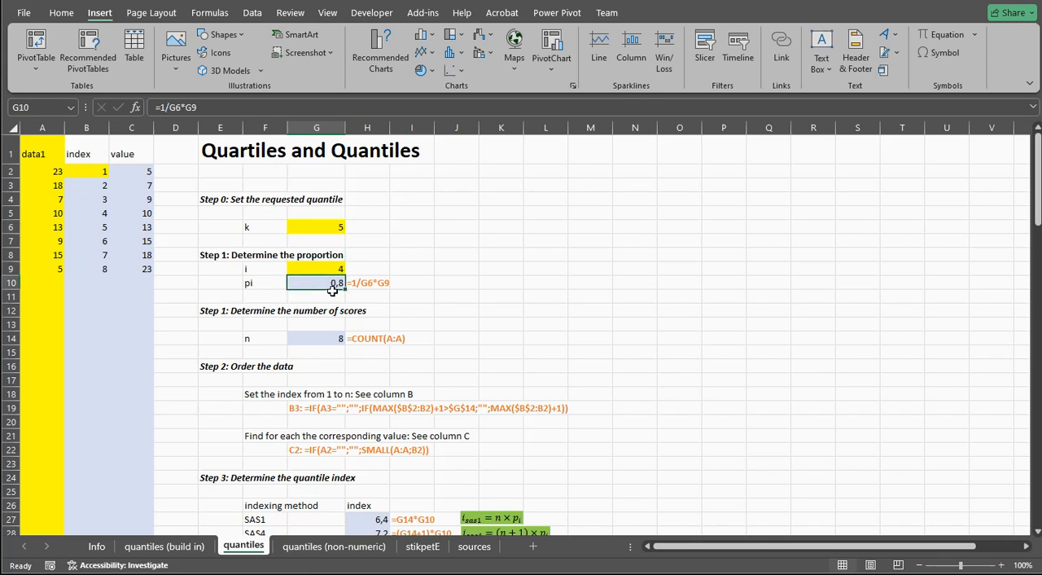
Inspect the COUNT formula in G14 that determines the number of scores
{"action": "left_click", "coordinate": [324, 341]}
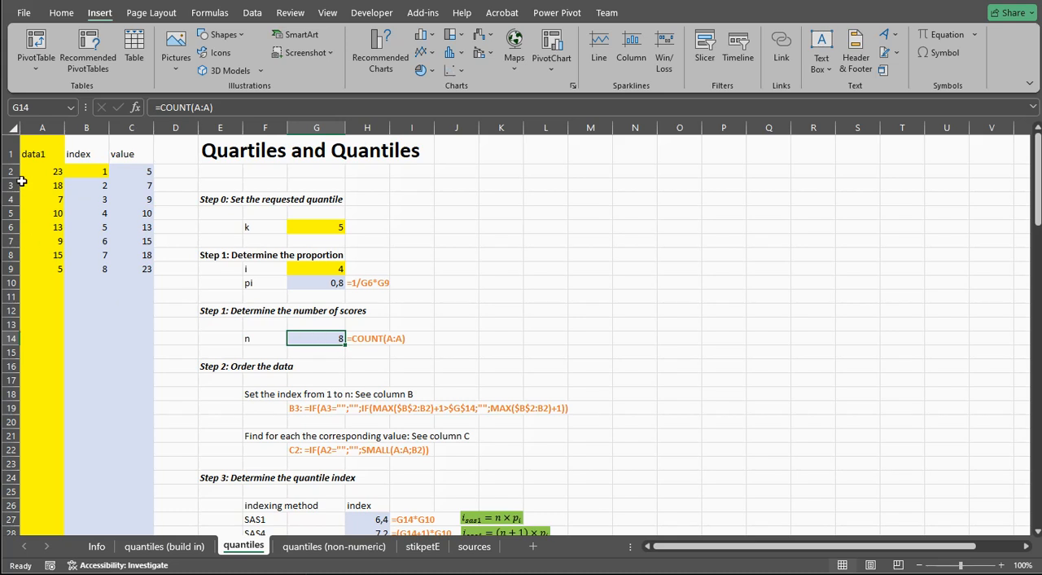
{"action": "double_click", "coordinate": [327, 340]}
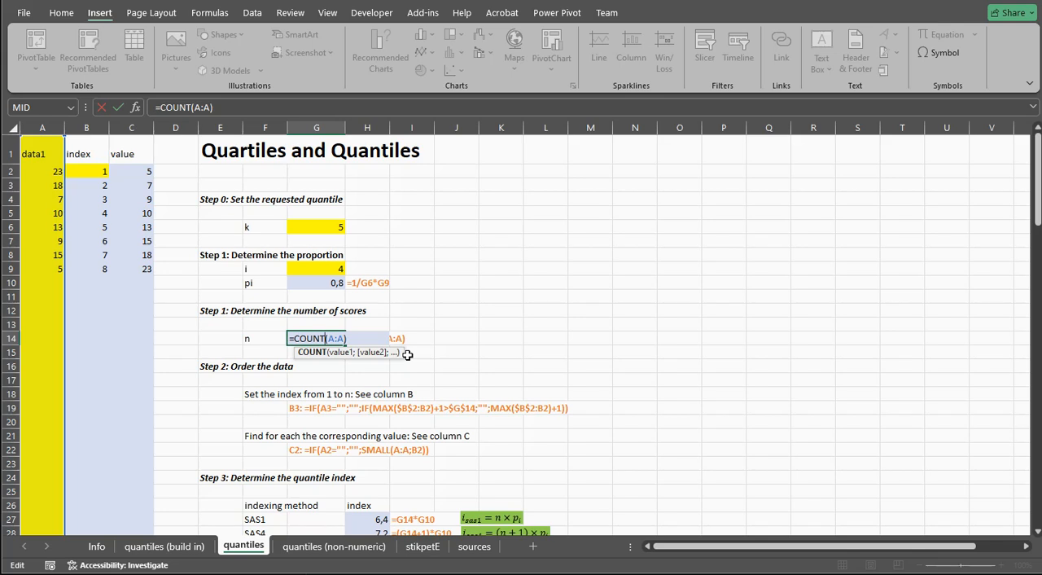
{"action": "key", "text": "Return"}
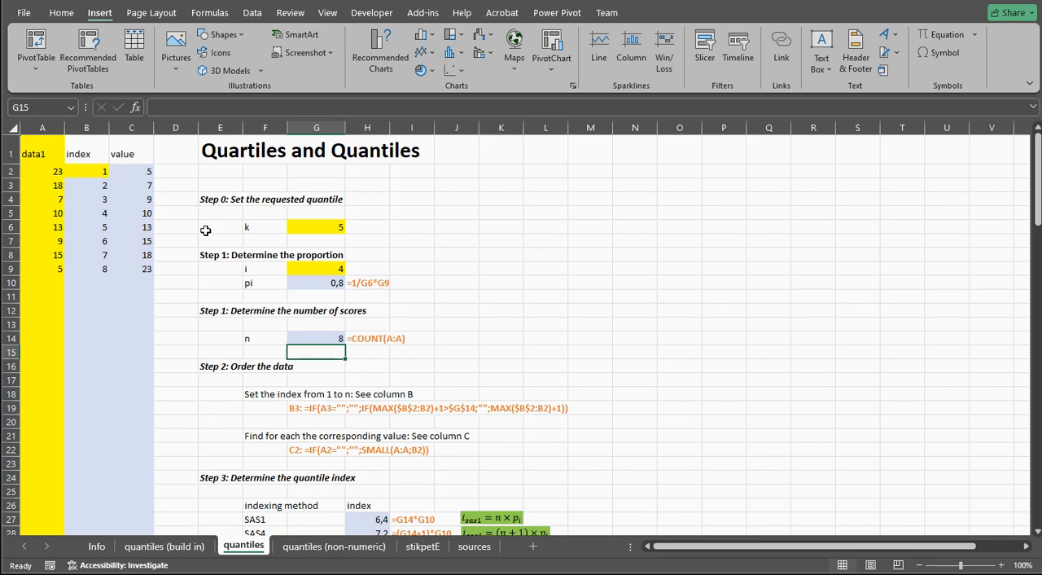
Review the unsorted data1 scores in A1:A9 and the starting index in B2
{"action": "left_click_drag", "start_coordinate": [46, 154], "coordinate": [52, 271]}
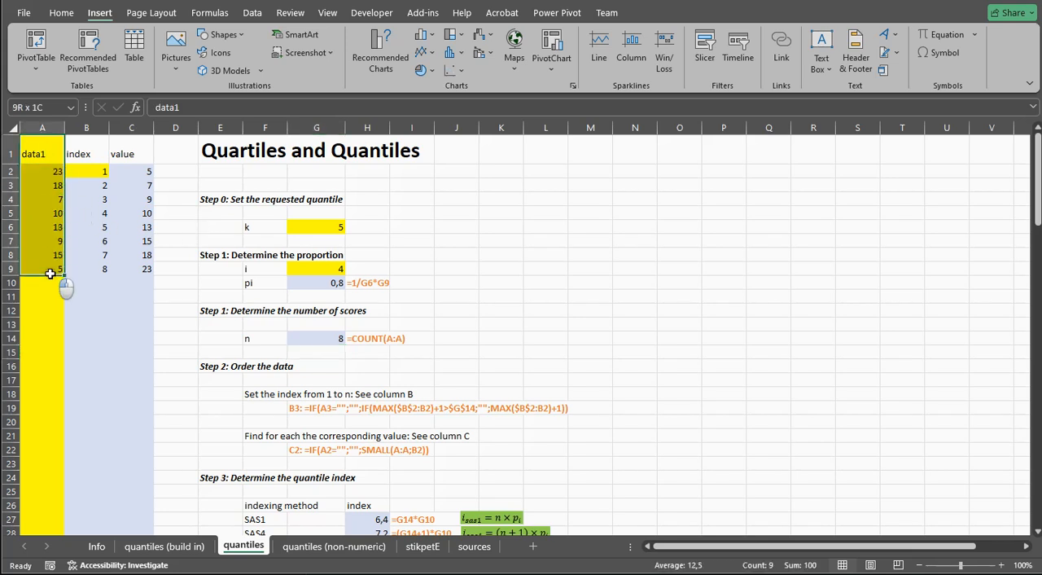
{"action": "left_click", "coordinate": [59, 13]}
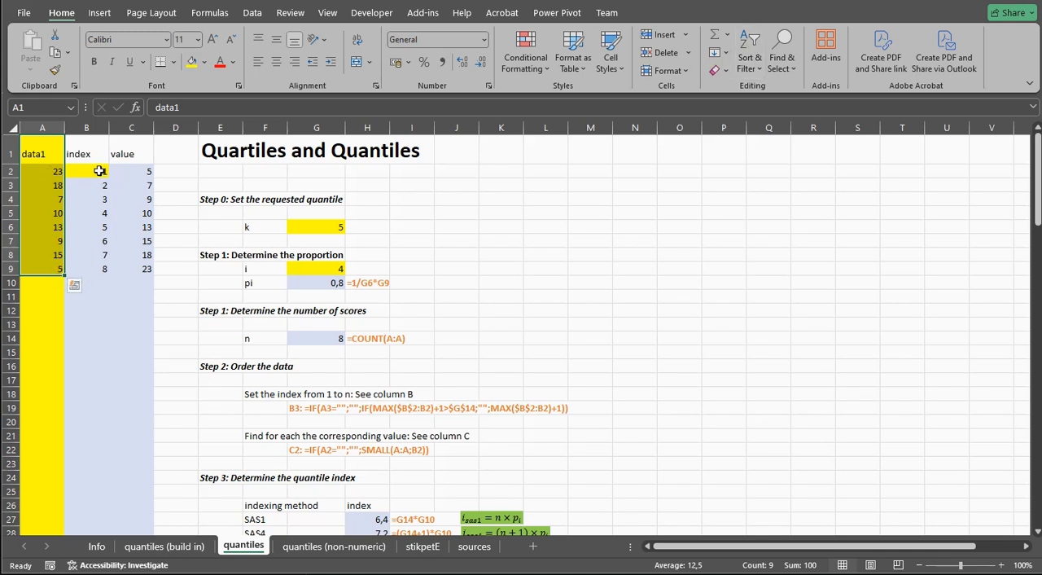
{"action": "left_click", "coordinate": [98, 171]}
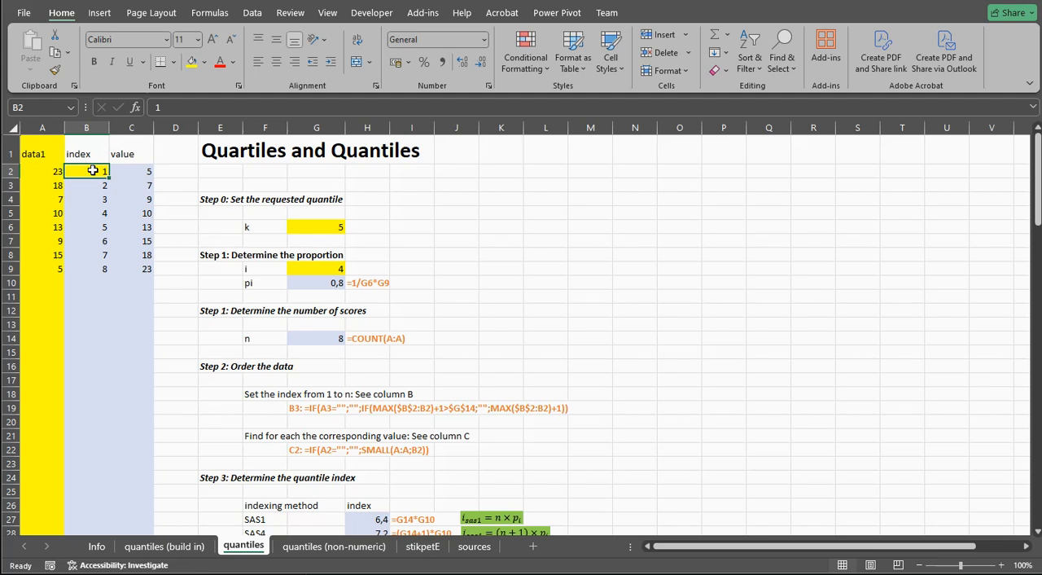
{"action": "left_click_drag", "start_coordinate": [49, 172], "coordinate": [39, 263]}
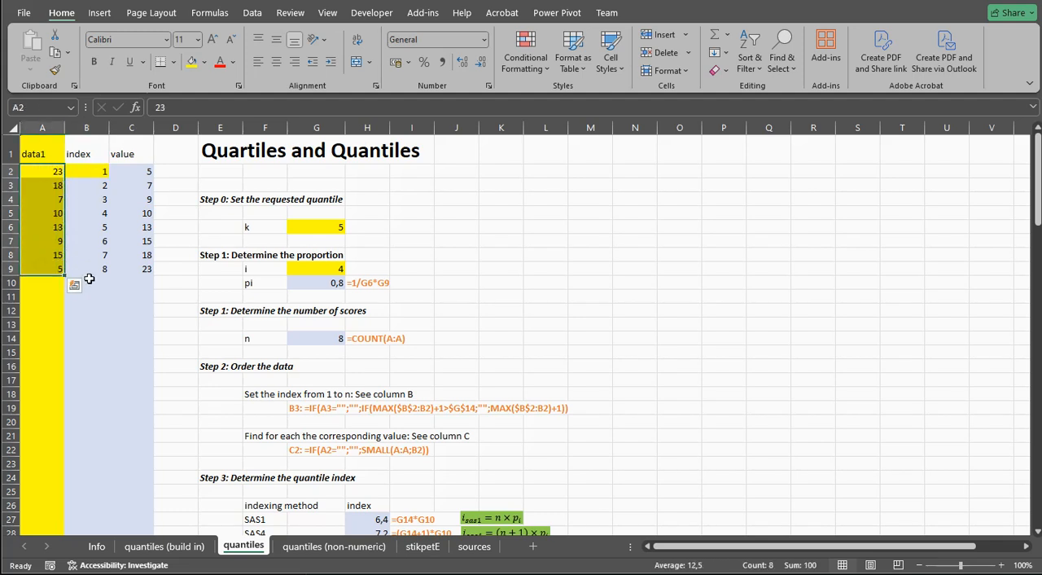
{"action": "left_click", "coordinate": [84, 171]}
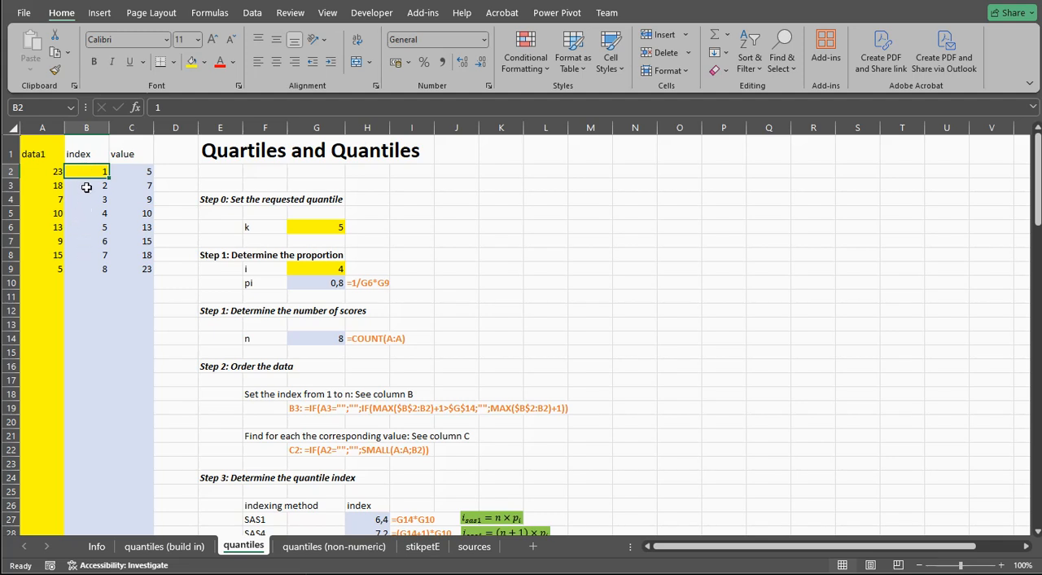
Examine the parts of the nested IF and MAX index formula in B3
{"action": "double_click", "coordinate": [86, 187]}
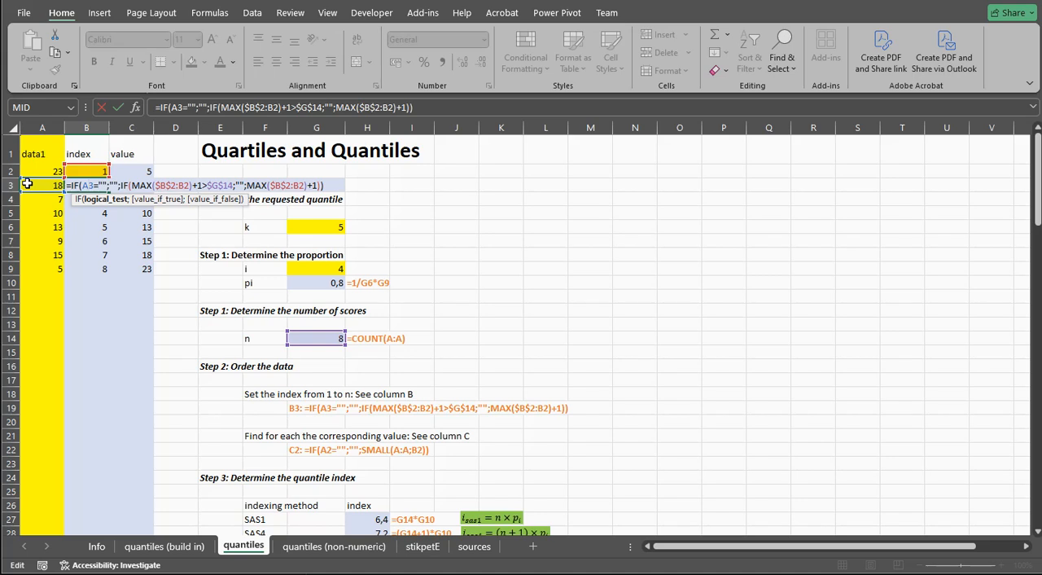
{"action": "left_click", "coordinate": [117, 186]}
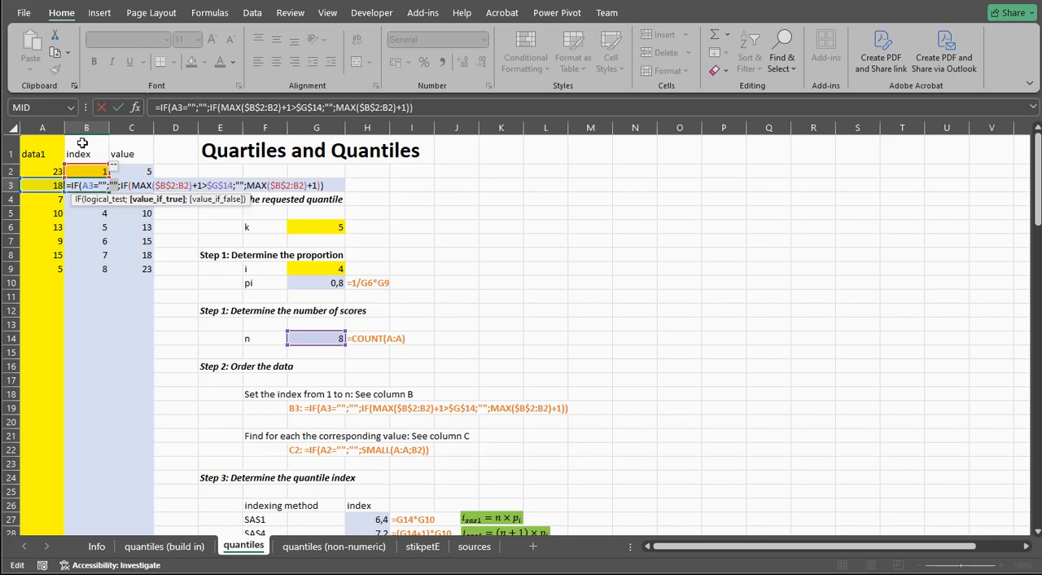
{"action": "left_click_drag", "start_coordinate": [157, 185], "coordinate": [188, 182]}
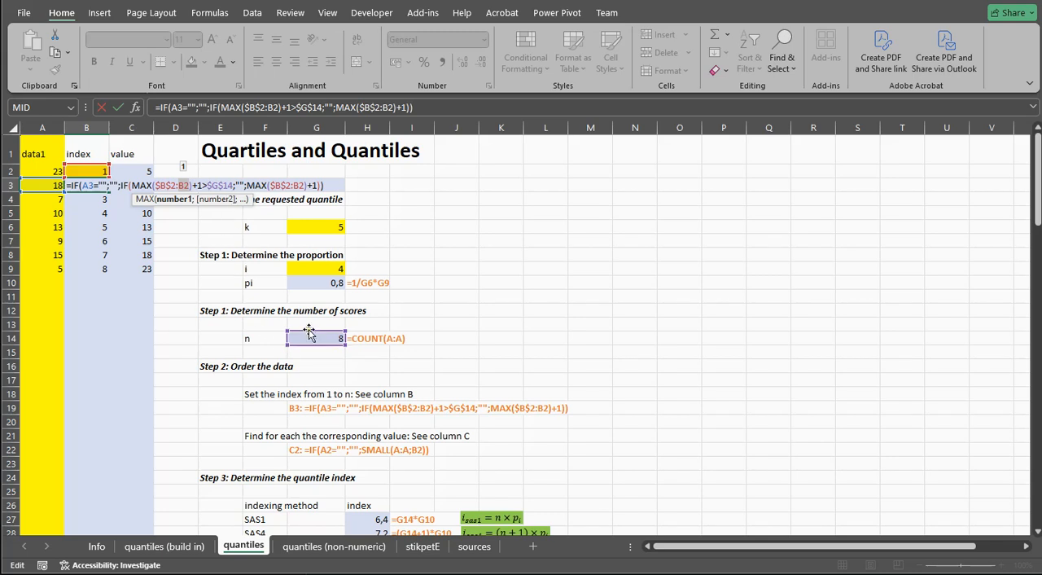
{"action": "left_click", "coordinate": [243, 186]}
{"action": "left_click", "coordinate": [246, 186]}
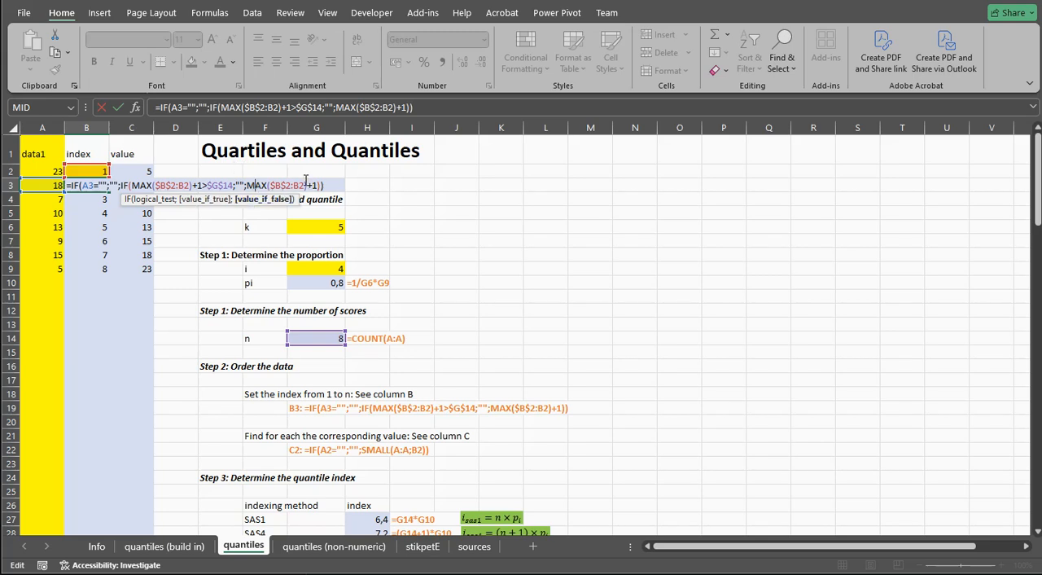
{"action": "key", "text": "Return"}
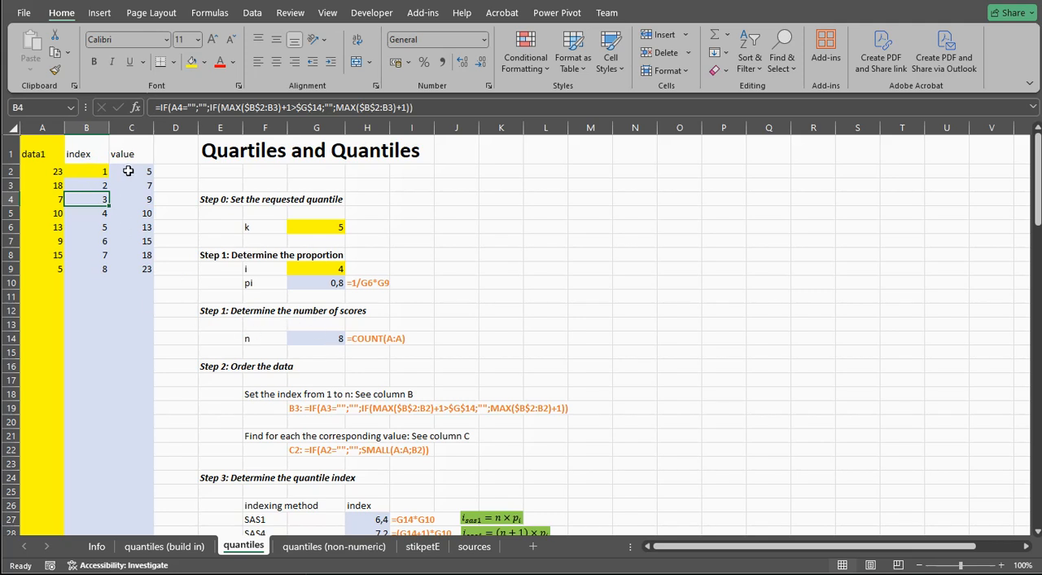
Examine the SMALL formulas in C2 and C3 against the data and index columns, and review the ordered values in column C
{"action": "left_click_drag", "start_coordinate": [46, 172], "coordinate": [37, 268]}
{"action": "left_click", "coordinate": [95, 170]}
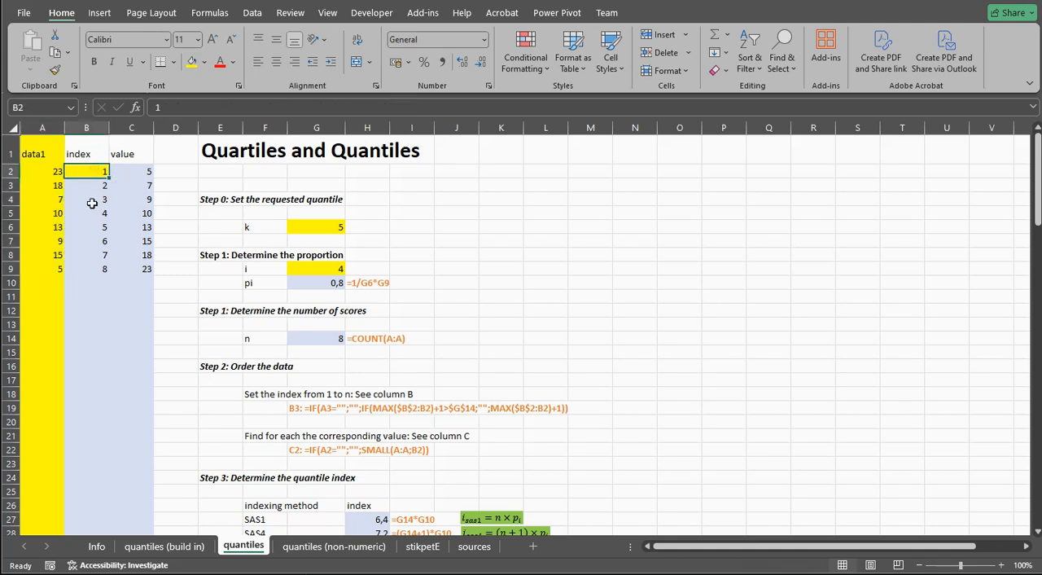
{"action": "left_click", "coordinate": [134, 170]}
{"action": "double_click", "coordinate": [134, 171]}
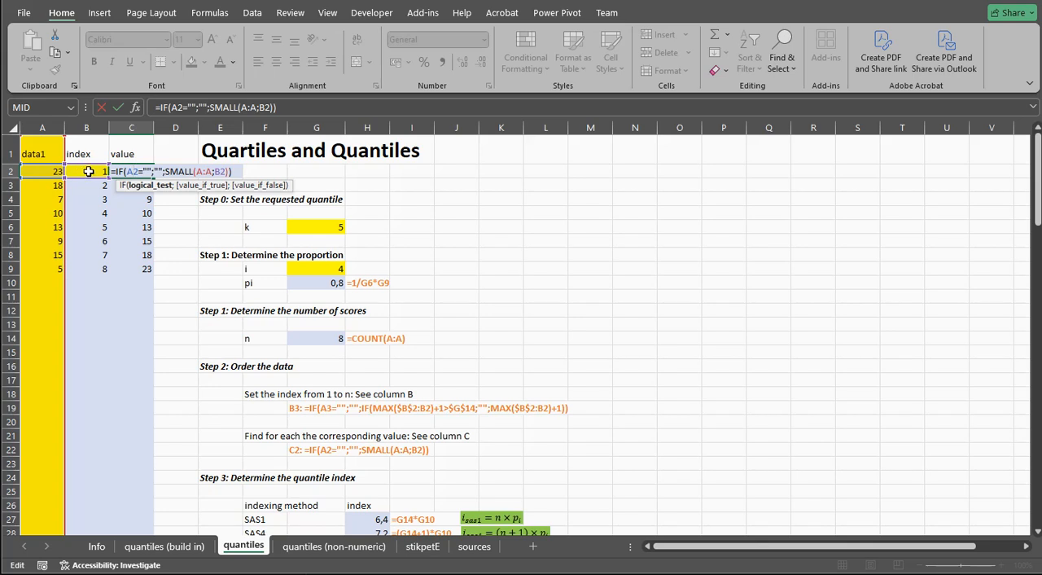
{"action": "key", "text": "Return"}
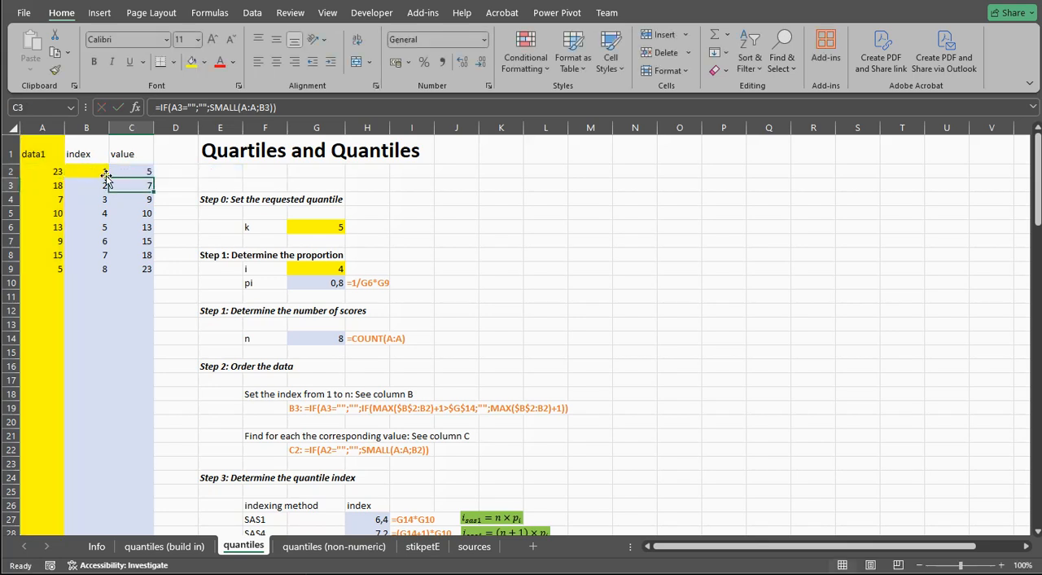
{"action": "double_click", "coordinate": [130, 185]}
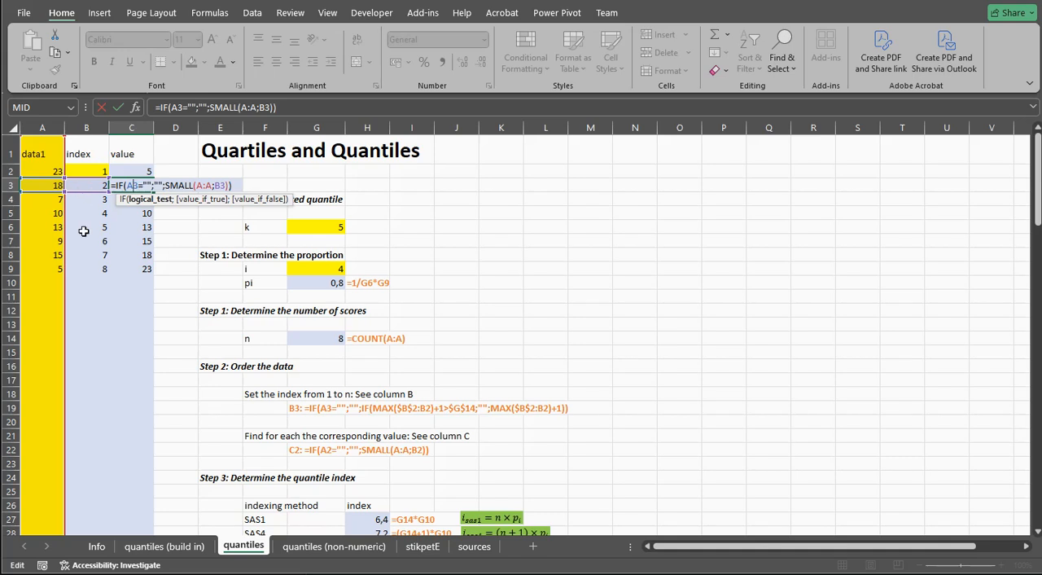
{"action": "key", "text": "Escape"}
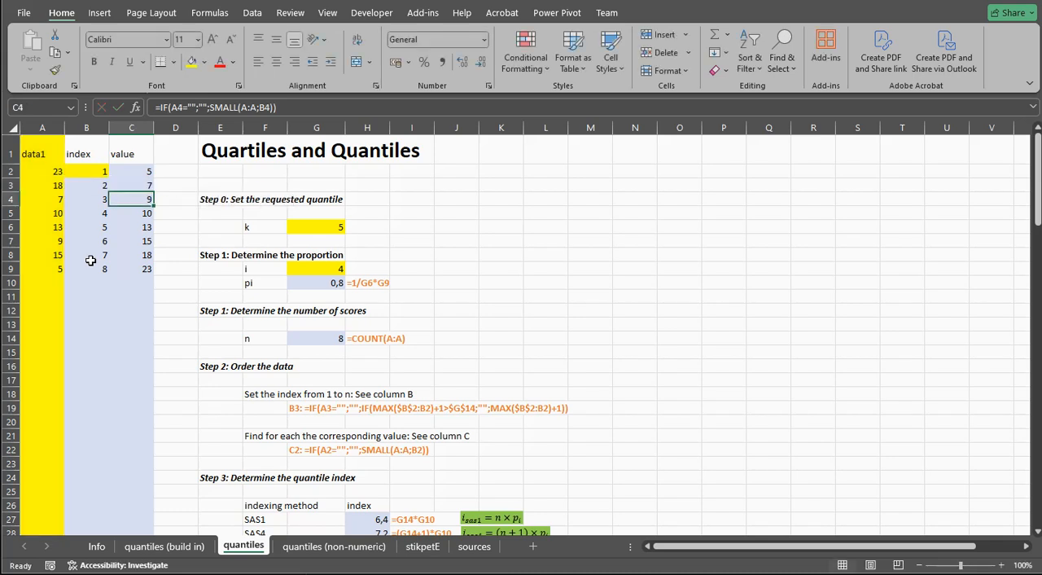
{"action": "left_click", "coordinate": [139, 171]}
{"action": "left_click_drag", "start_coordinate": [138, 171], "coordinate": [144, 258]}
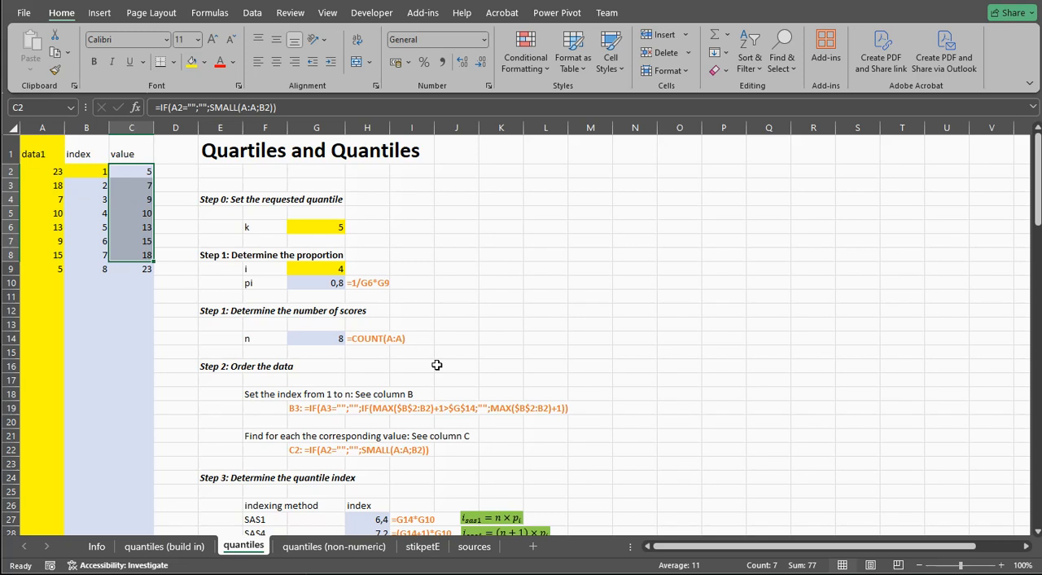
Review the indexing methods listed in F27:F36 and their inputs, the proportion in G10 and the score count in G14
{"action": "left_click", "coordinate": [309, 284]}
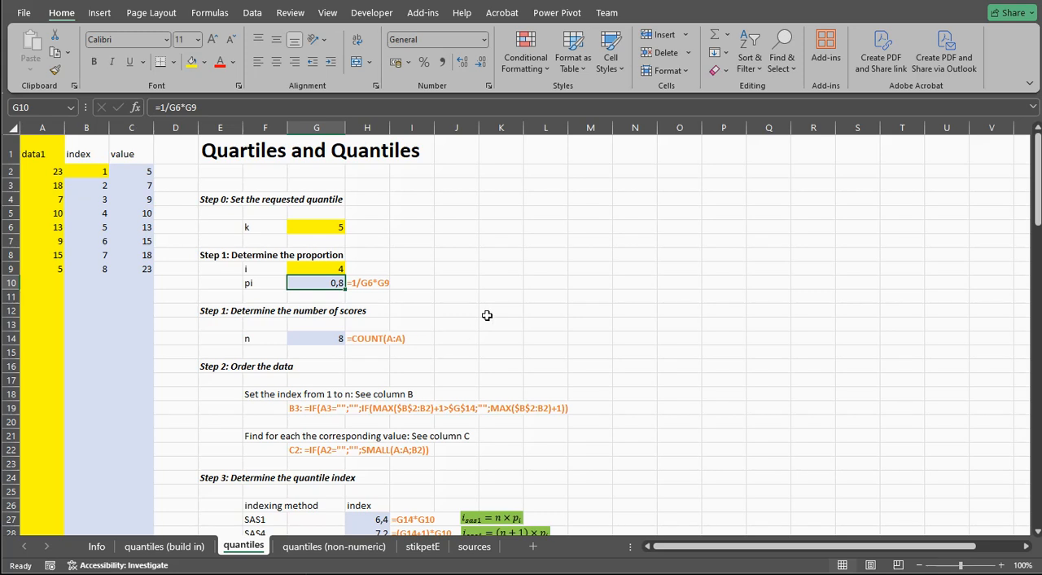
{"action": "scroll", "coordinate": [487, 315], "scroll_direction": "down", "scroll_amount": 3}
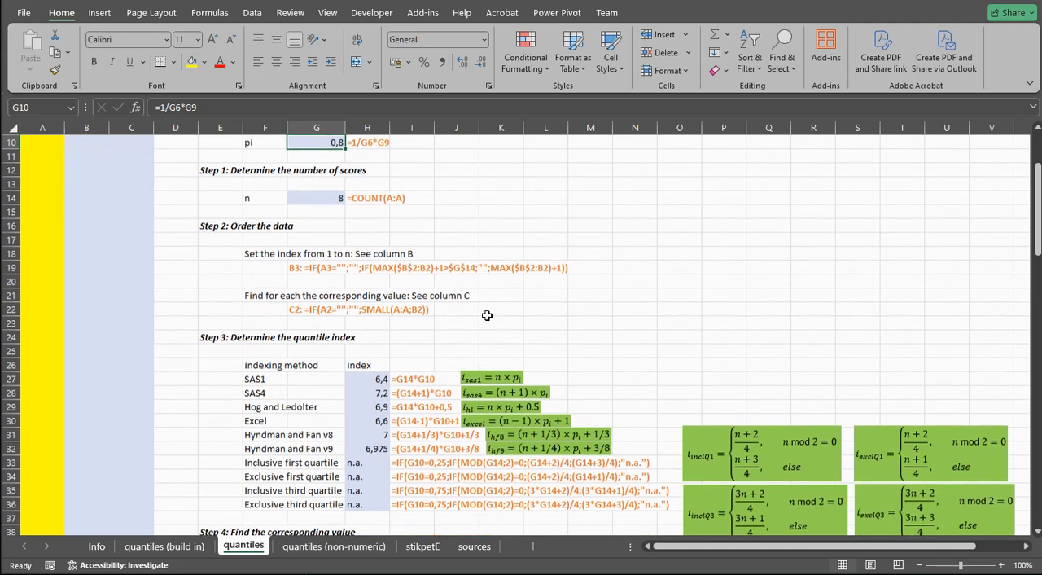
{"action": "left_click_drag", "start_coordinate": [269, 378], "coordinate": [271, 505]}
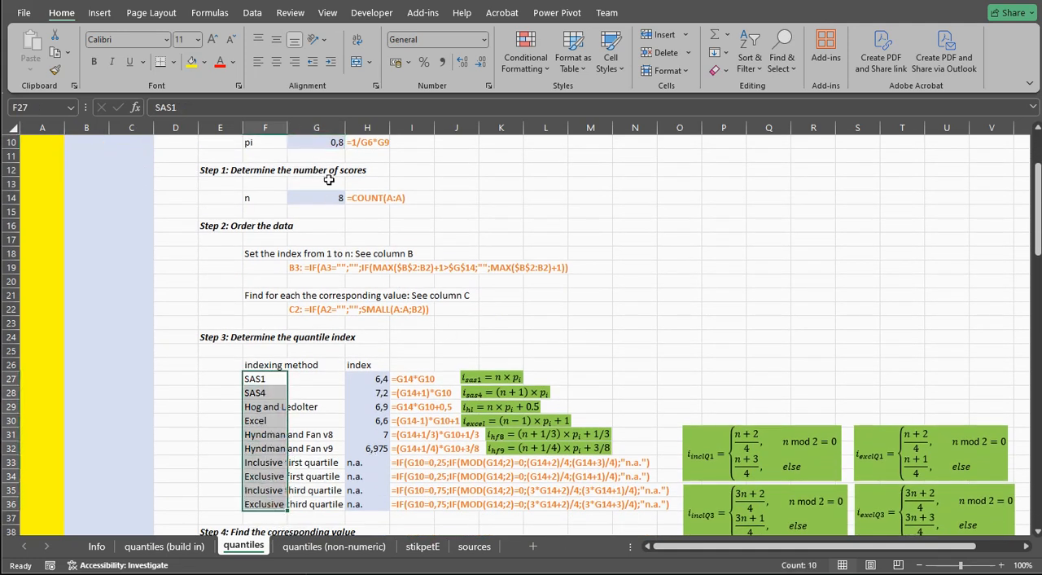
{"action": "left_click", "coordinate": [317, 143]}
{"action": "left_click", "coordinate": [310, 198]}
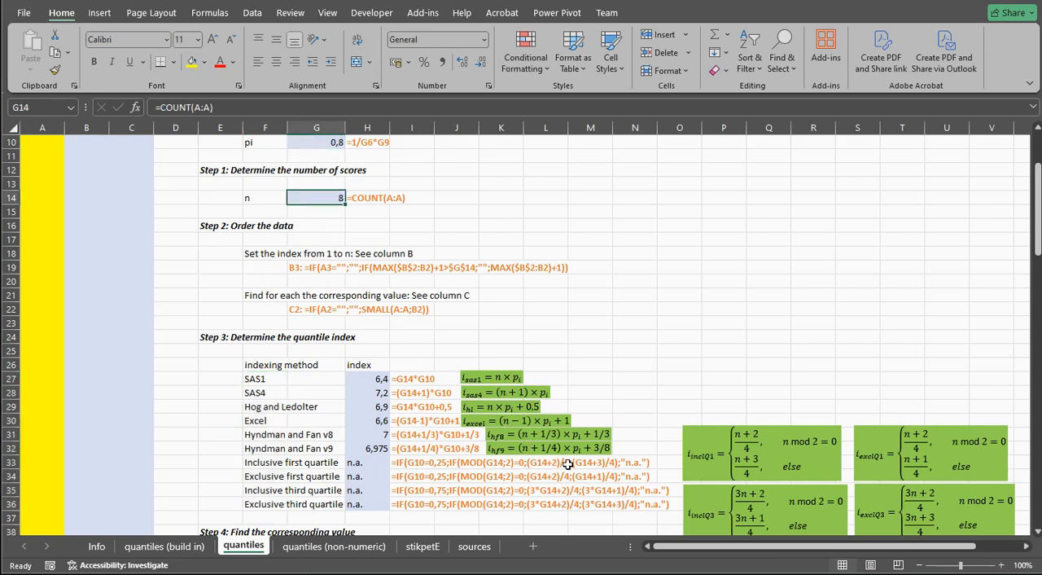
Inspect the Hyndman and Fan v9 index formula in H32
{"action": "left_click", "coordinate": [358, 445]}
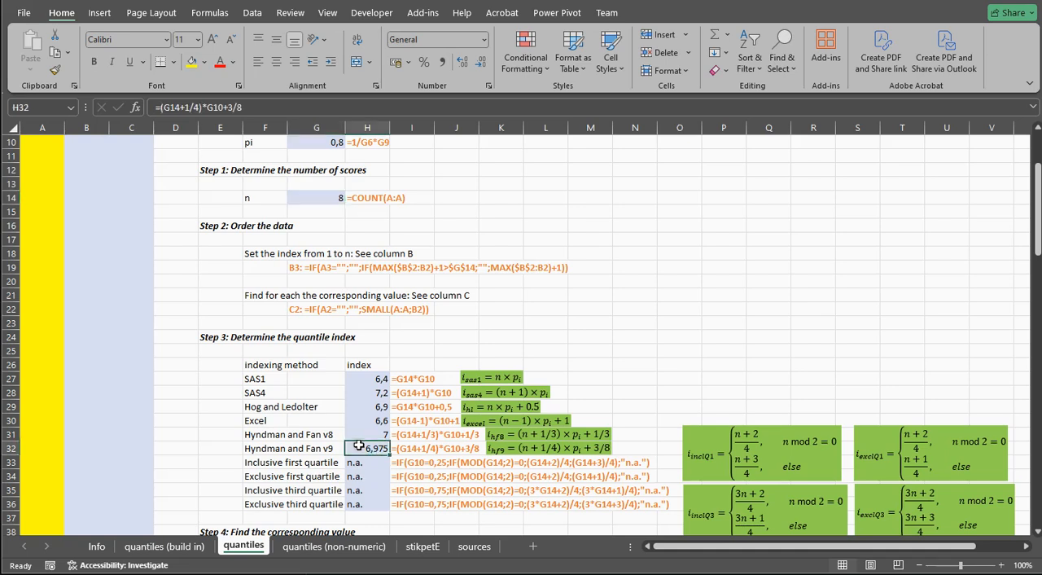
{"action": "double_click", "coordinate": [392, 452]}
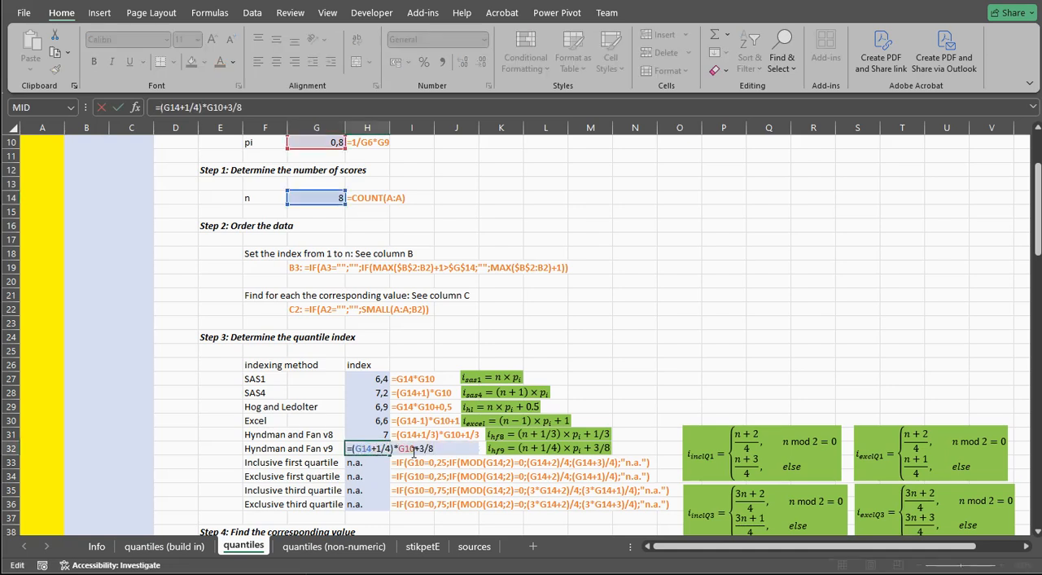
{"action": "key", "text": "Return"}
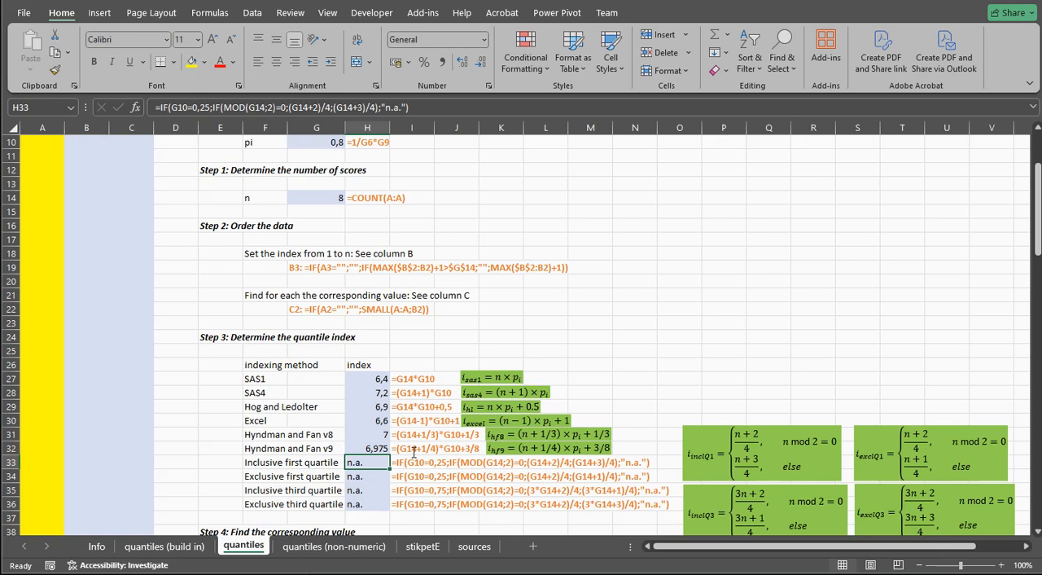
Compare the quantile indexes of all methods in H27:H36, focusing on the general methods in H27:H32
{"action": "scroll", "coordinate": [413, 453], "scroll_direction": "down", "scroll_amount": 1}
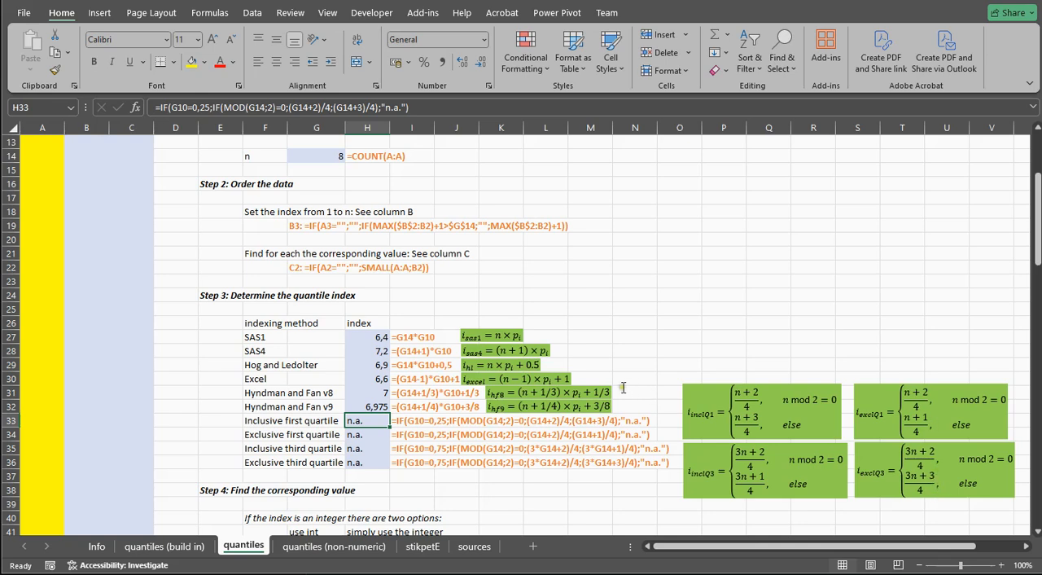
{"action": "left_click", "coordinate": [374, 336]}
{"action": "left_click_drag", "start_coordinate": [374, 336], "coordinate": [375, 463]}
{"action": "scroll", "coordinate": [421, 336], "scroll_direction": "up", "scroll_amount": 3}
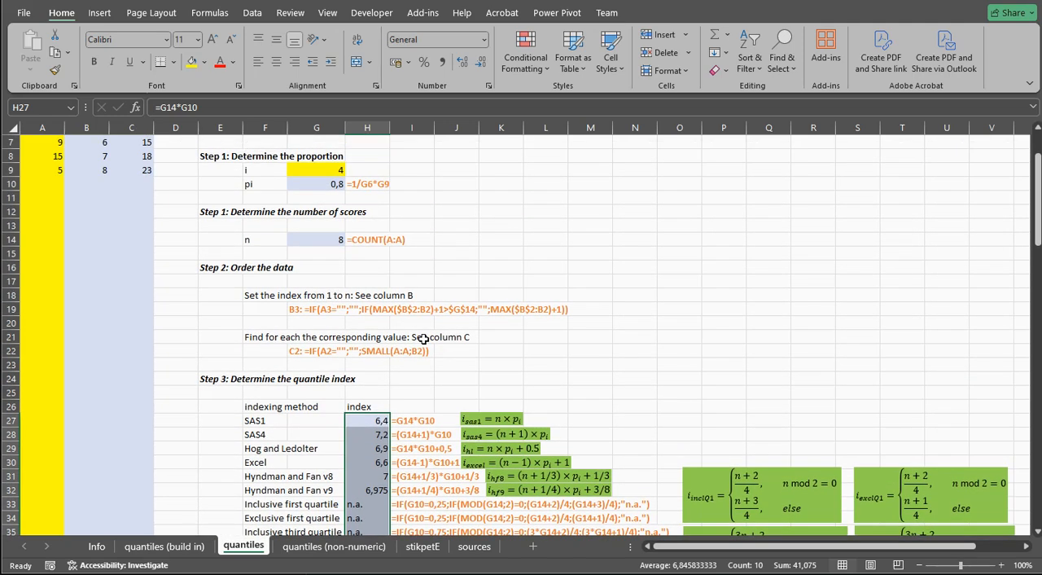
{"action": "scroll", "coordinate": [424, 338], "scroll_direction": "down", "scroll_amount": 2}
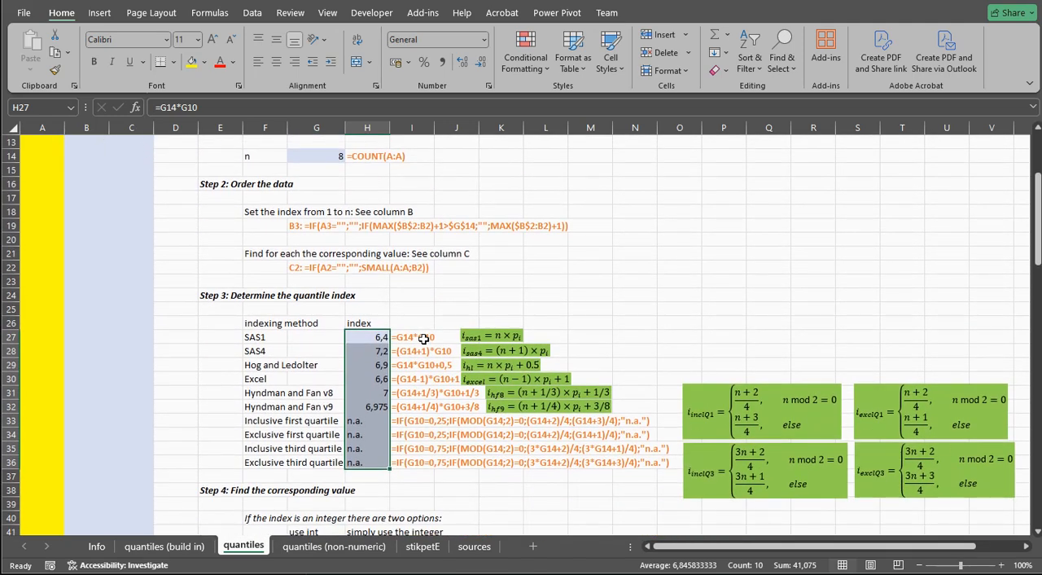
{"action": "left_click_drag", "start_coordinate": [363, 337], "coordinate": [377, 406]}
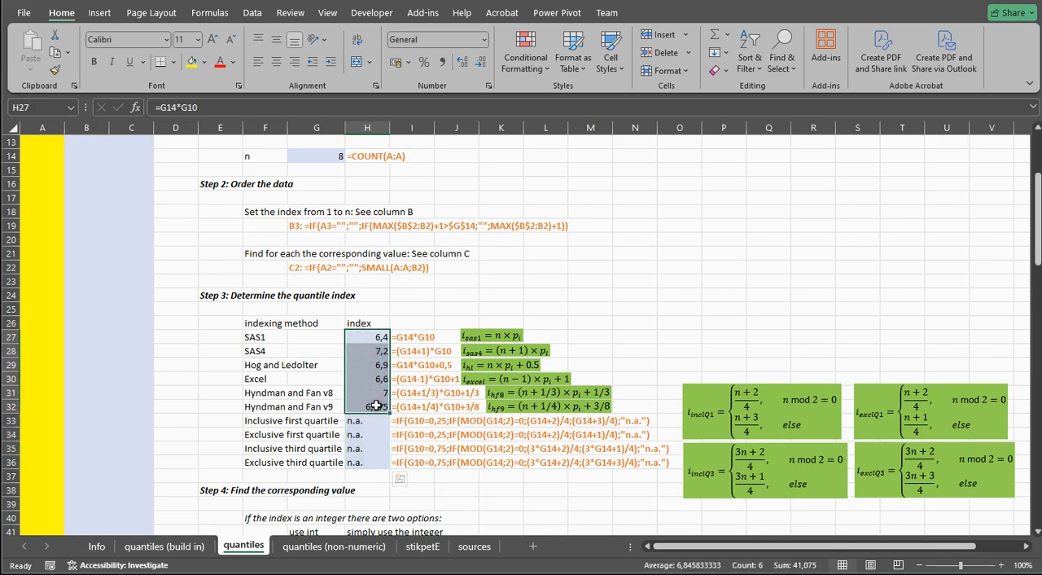
Look up the Hyndman and Fan v8 index from H31 in the index column and its matching ordered value in C8
{"action": "left_click", "coordinate": [363, 394]}
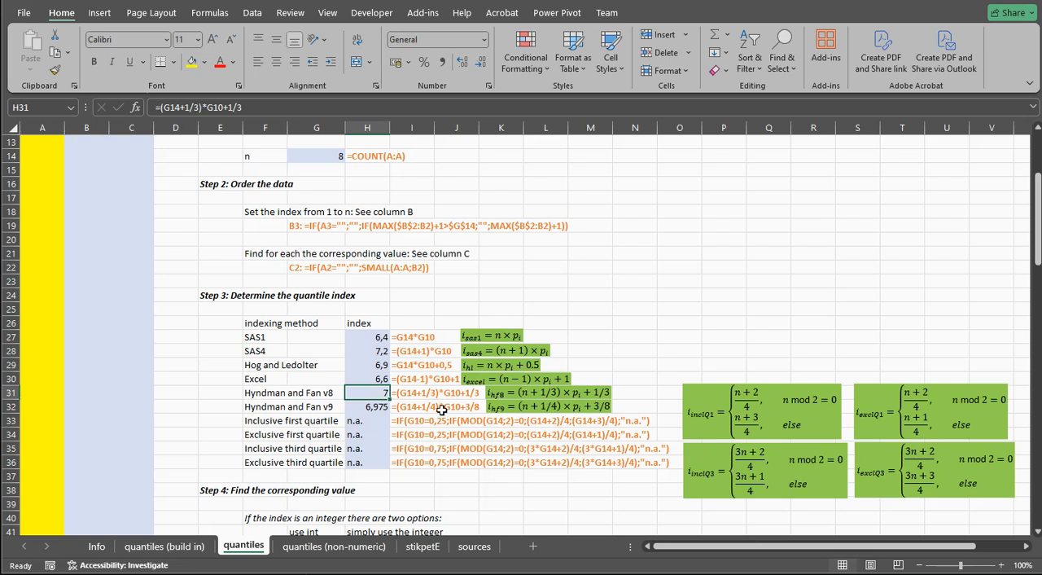
{"action": "scroll", "coordinate": [440, 409], "scroll_direction": "down", "scroll_amount": 1}
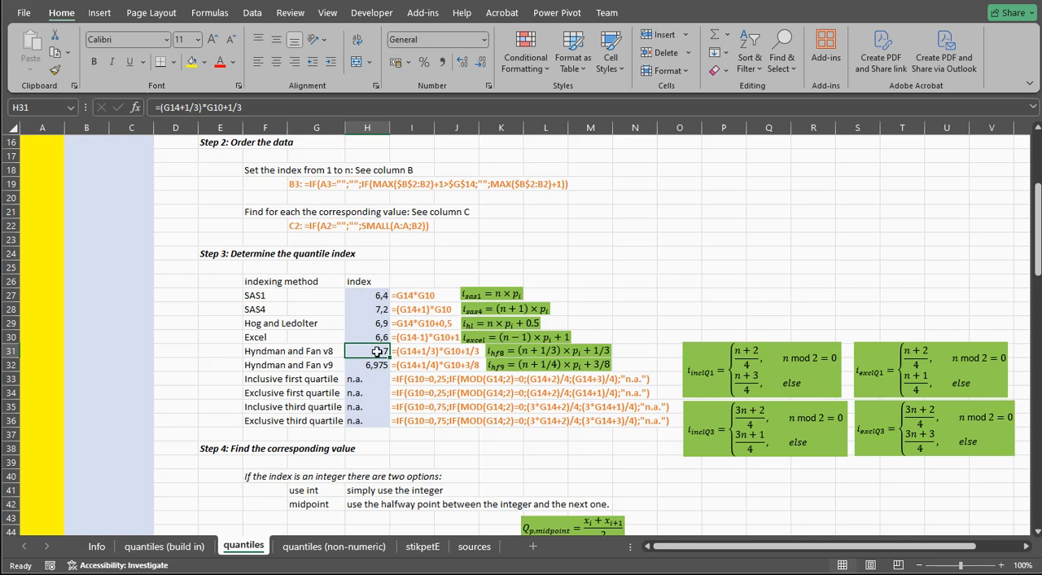
{"action": "scroll", "coordinate": [373, 351], "scroll_direction": "up", "scroll_amount": 5}
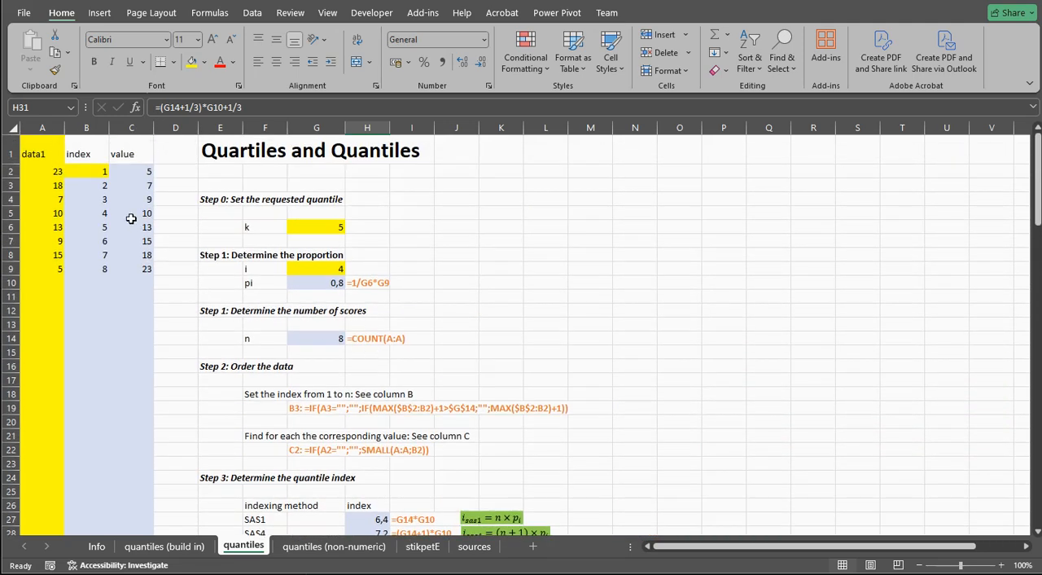
{"action": "left_click", "coordinate": [101, 254]}
{"action": "left_click", "coordinate": [135, 255]}
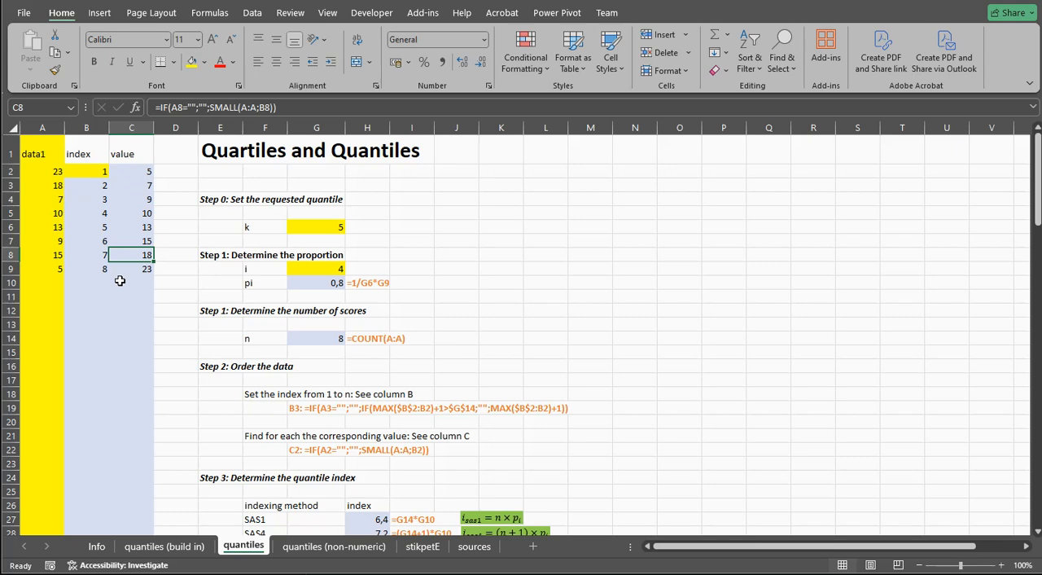
Review the integer-index options of Step 4 for H31 and compare the two neighbouring ordered values in C8:C9
{"action": "scroll", "coordinate": [460, 346], "scroll_direction": "down", "scroll_amount": 3}
{"action": "scroll", "coordinate": [460, 346], "scroll_direction": "down", "scroll_amount": 2}
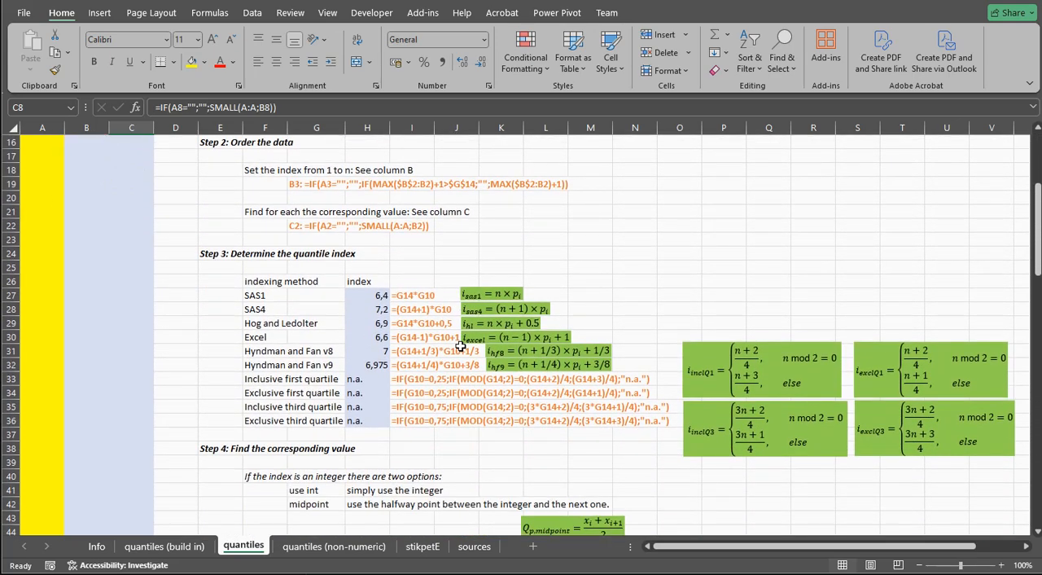
{"action": "scroll", "coordinate": [460, 346], "scroll_direction": "down", "scroll_amount": 1}
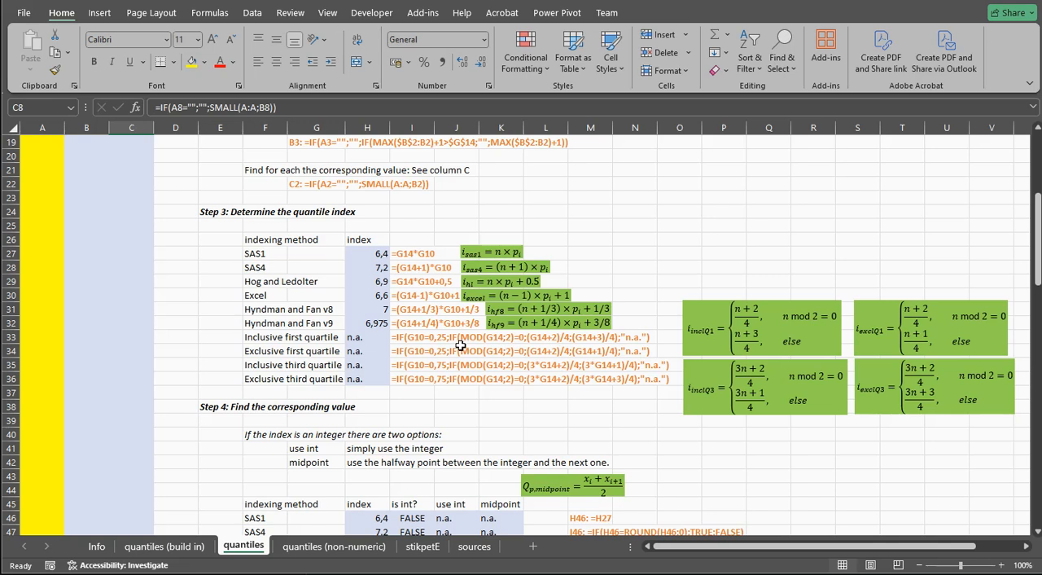
{"action": "left_click", "coordinate": [377, 309]}
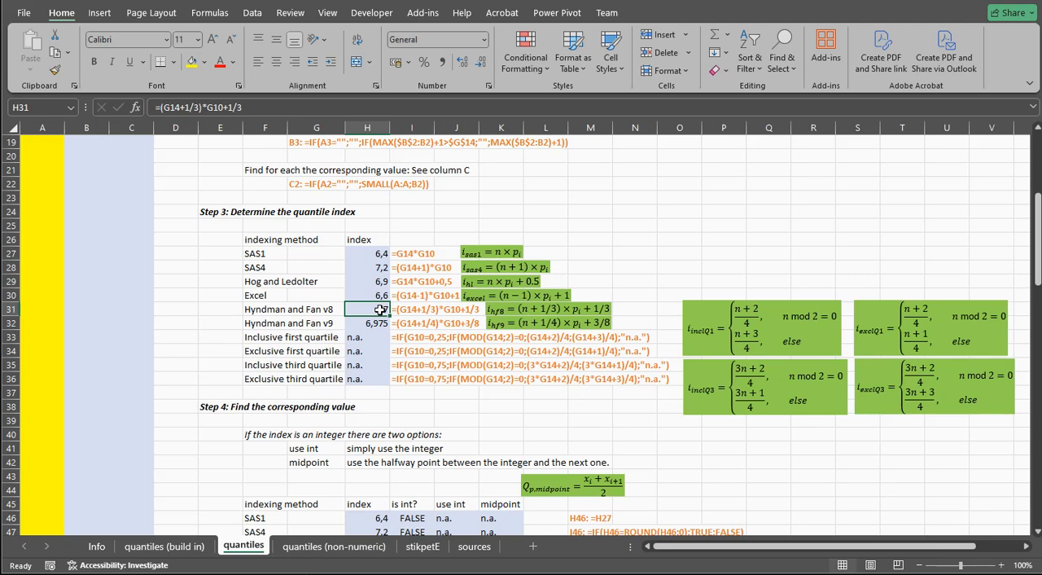
{"action": "scroll", "coordinate": [380, 310], "scroll_direction": "up", "scroll_amount": 6}
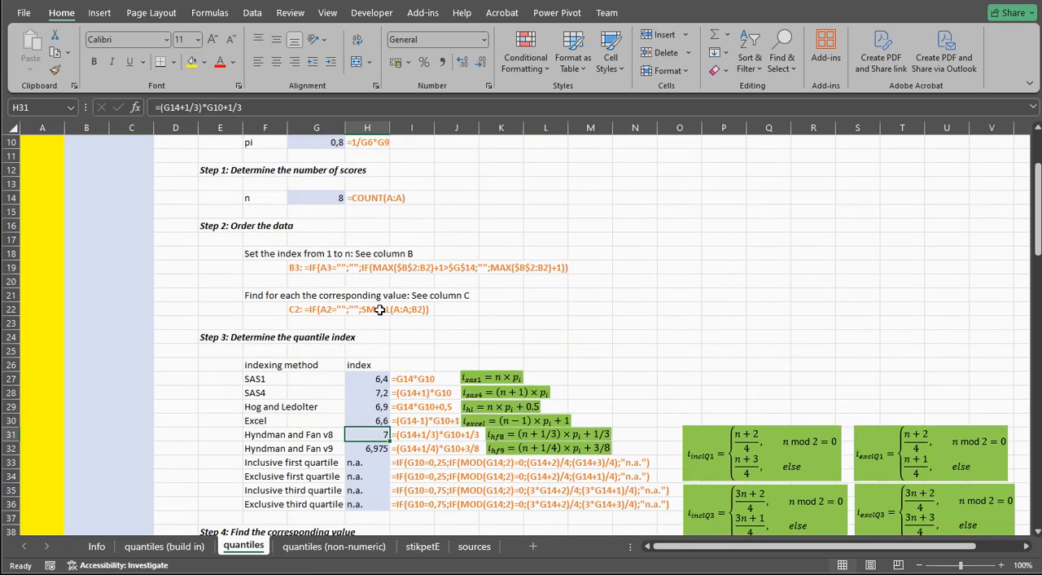
{"action": "left_click_drag", "start_coordinate": [98, 255], "coordinate": [140, 270]}
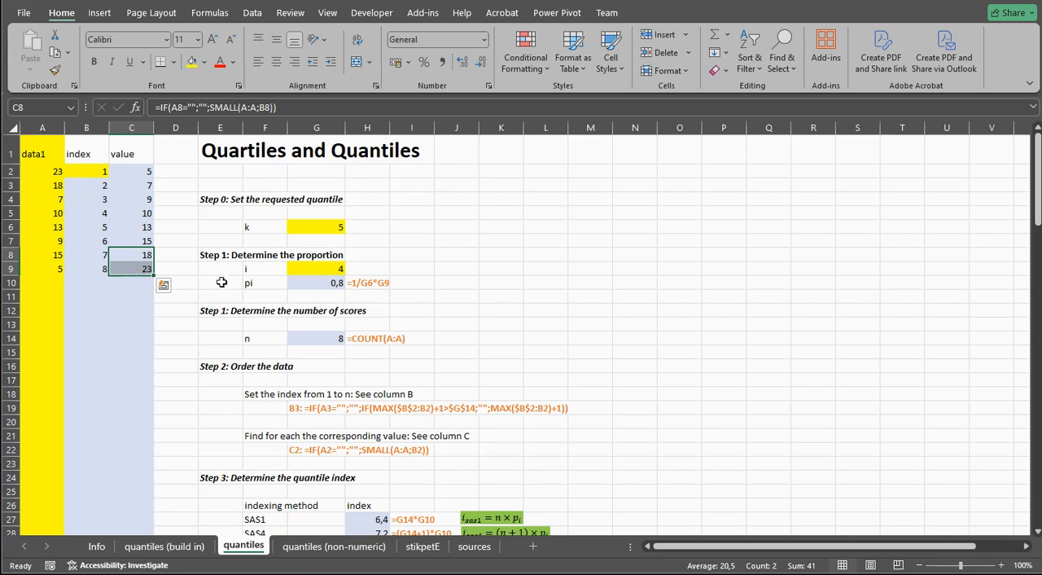
Review the Step 4 index column H46:H55 and inspect the reference formula in H46
{"action": "scroll", "coordinate": [500, 346], "scroll_direction": "down", "scroll_amount": 4}
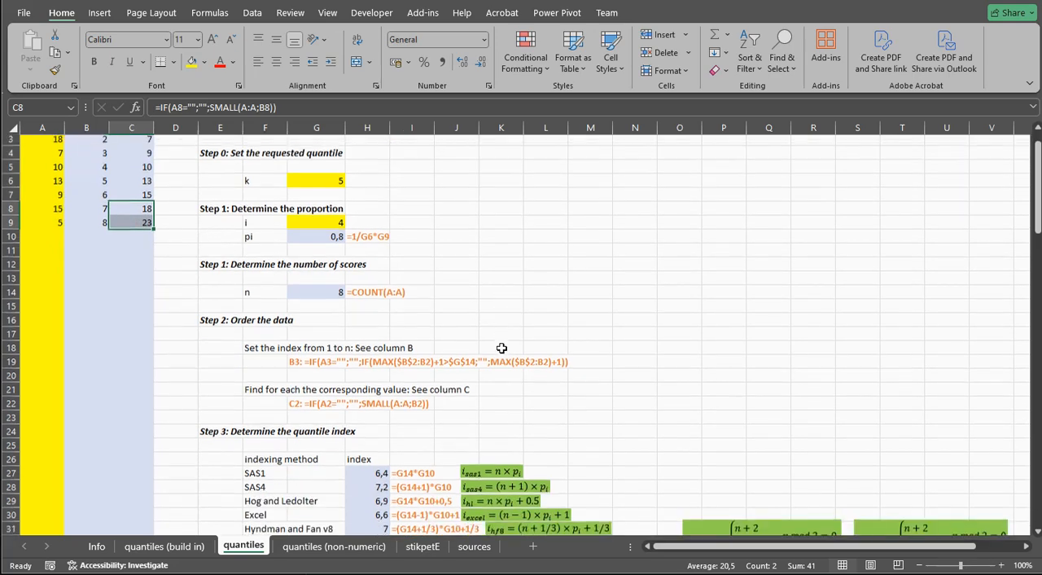
{"action": "scroll", "coordinate": [502, 348], "scroll_direction": "down", "scroll_amount": 1}
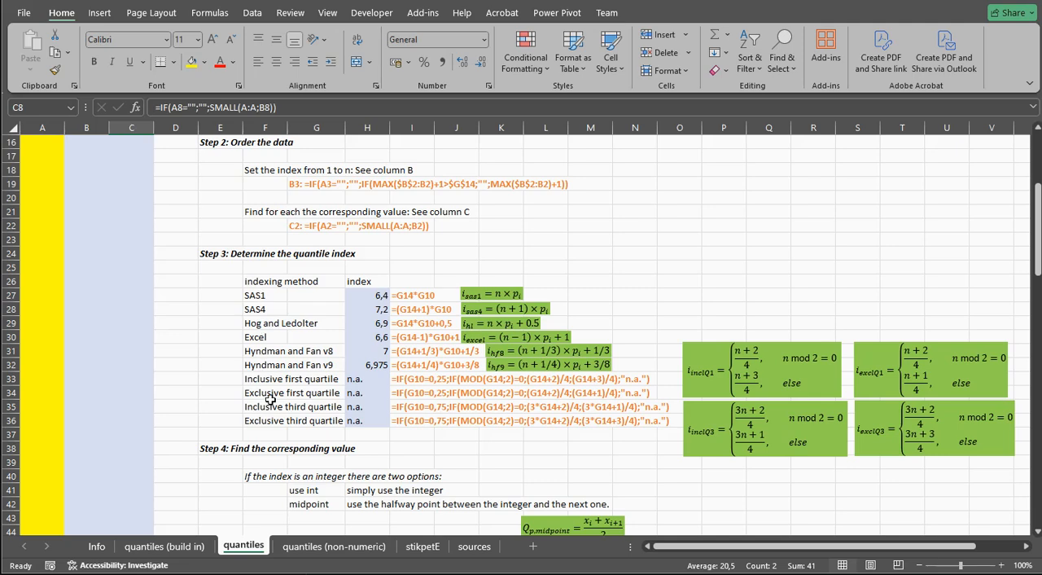
{"action": "scroll", "coordinate": [270, 399], "scroll_direction": "down", "scroll_amount": 5}
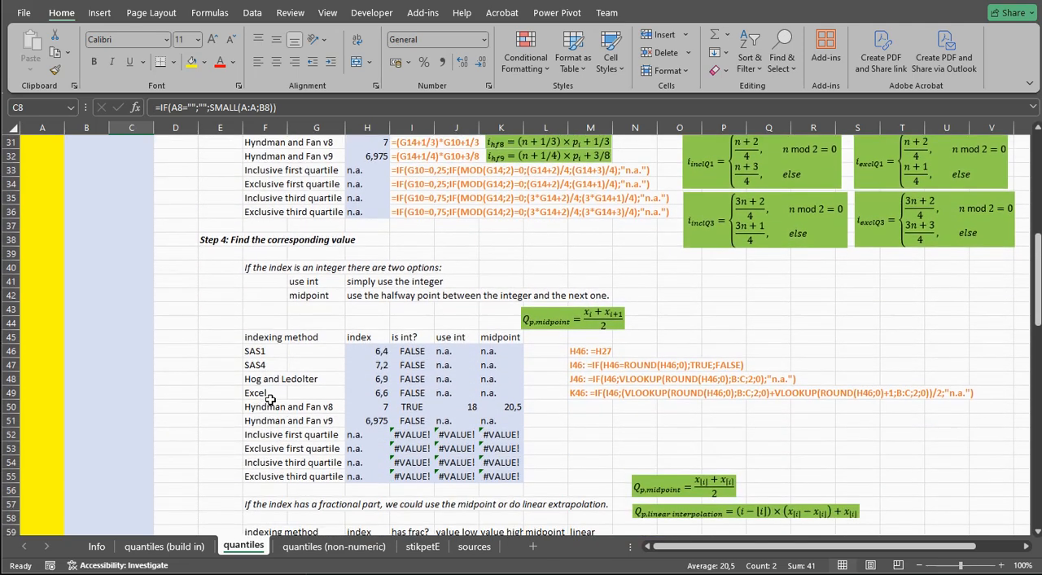
{"action": "left_click_drag", "start_coordinate": [367, 354], "coordinate": [376, 473]}
{"action": "left_click", "coordinate": [373, 352]}
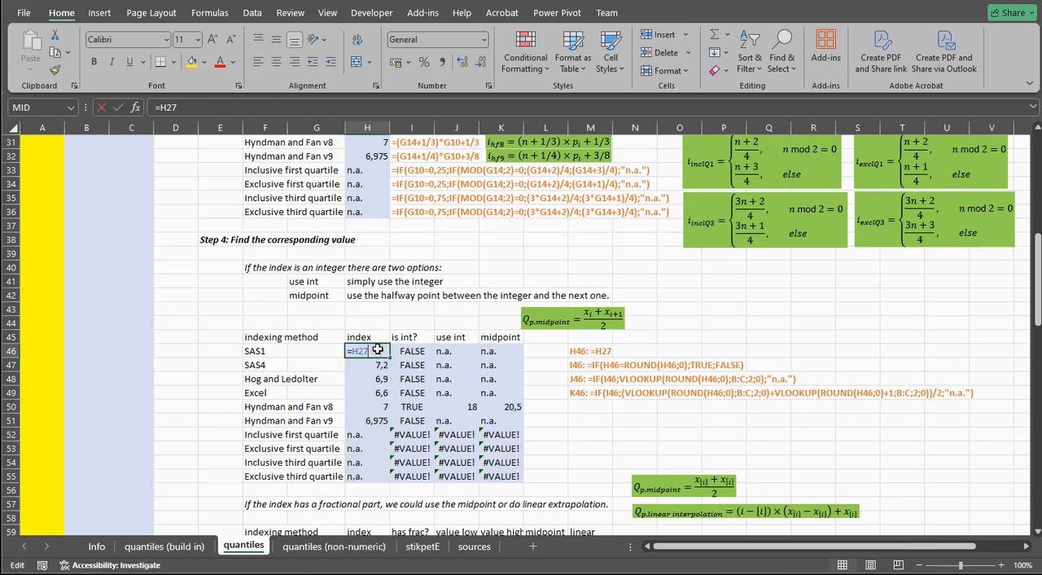
{"action": "double_click", "coordinate": [373, 351]}
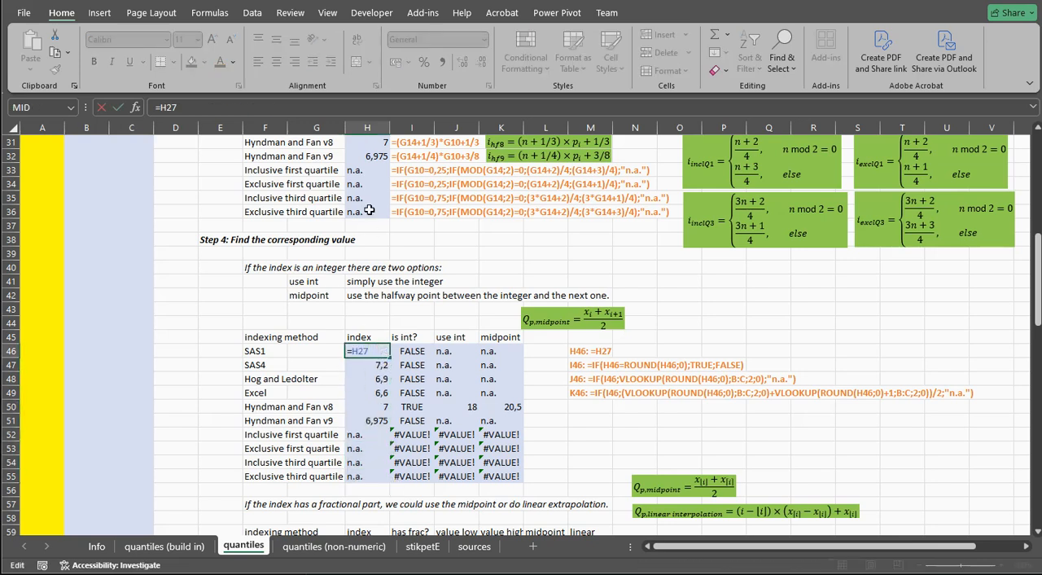
{"action": "key", "text": "Escape"}
Inspect the ROUND-based integer check formula for SAS1 in I46
{"action": "left_click", "coordinate": [410, 349]}
{"action": "double_click", "coordinate": [411, 350]}
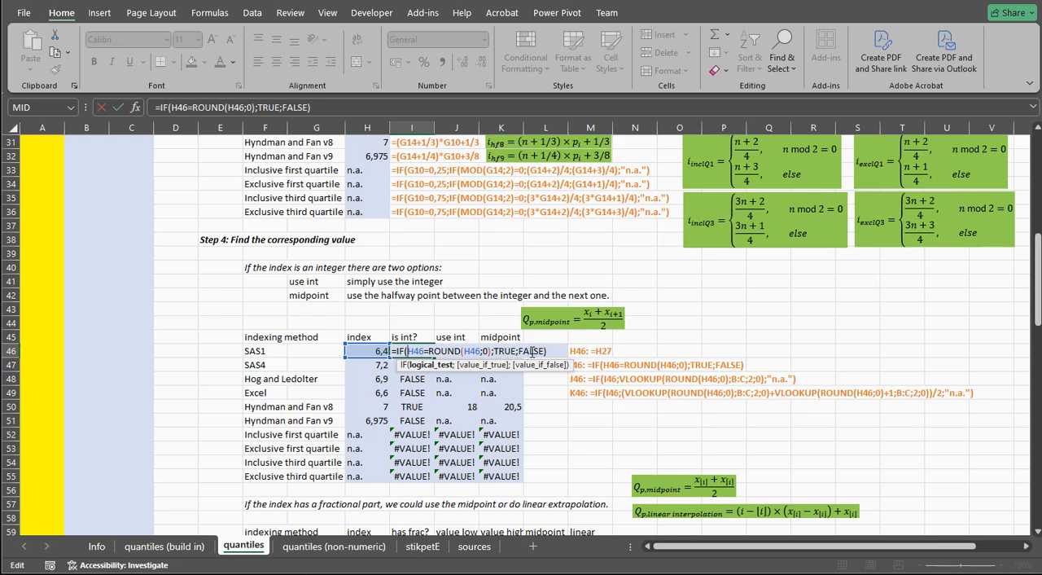
{"action": "key", "text": "Return"}
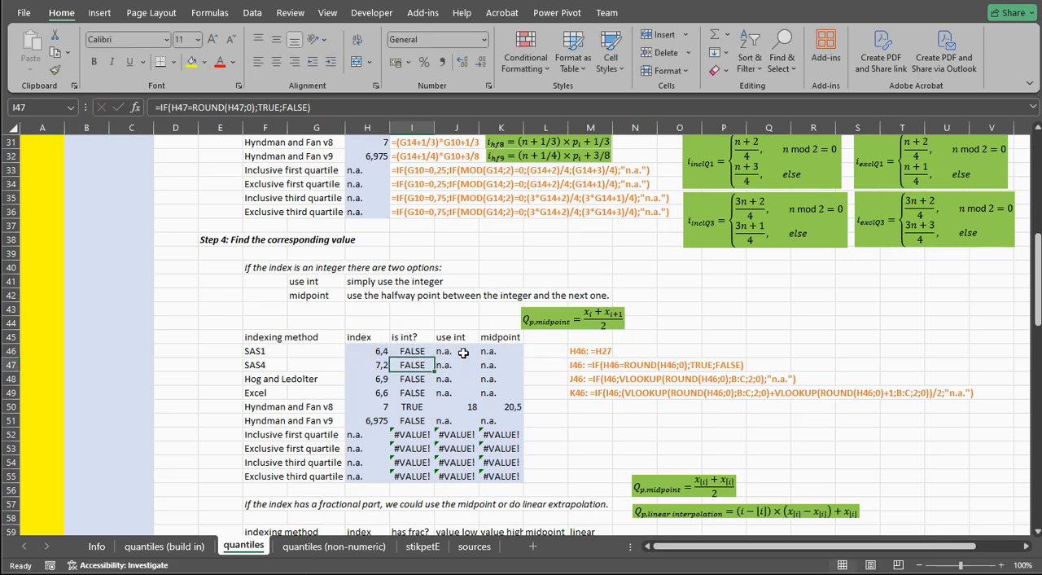
Inspect the VLOOKUP formula in J50 that uses the integer index for Hyndman and Fan v8
{"action": "left_click", "coordinate": [449, 406]}
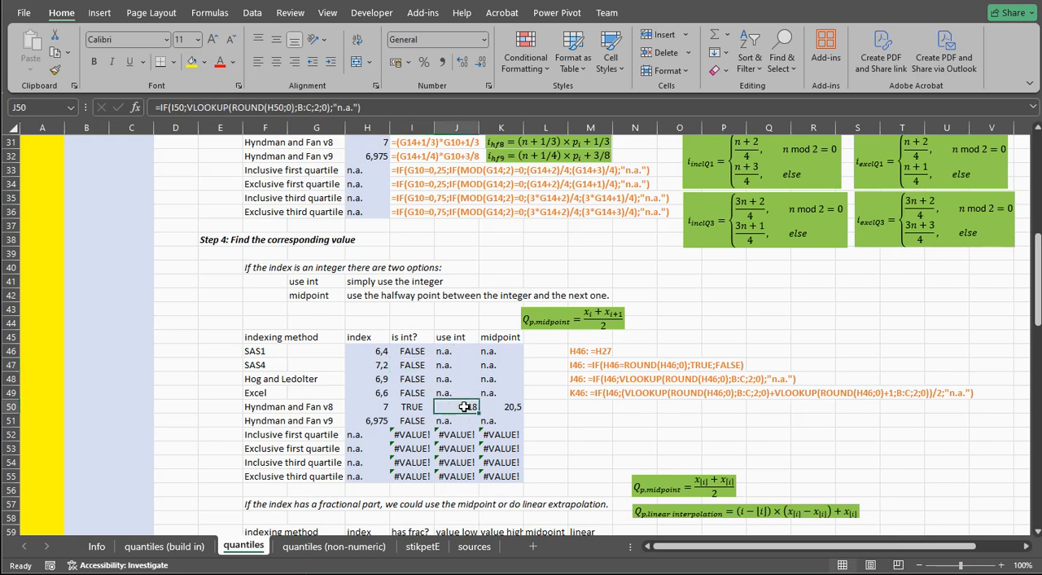
{"action": "double_click", "coordinate": [464, 406]}
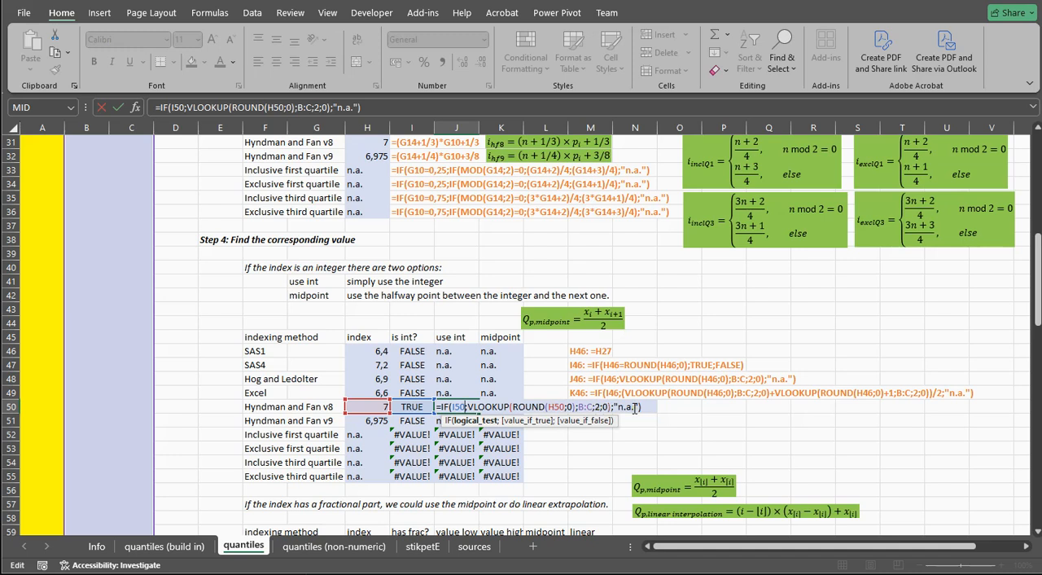
{"action": "key", "text": "Return"}
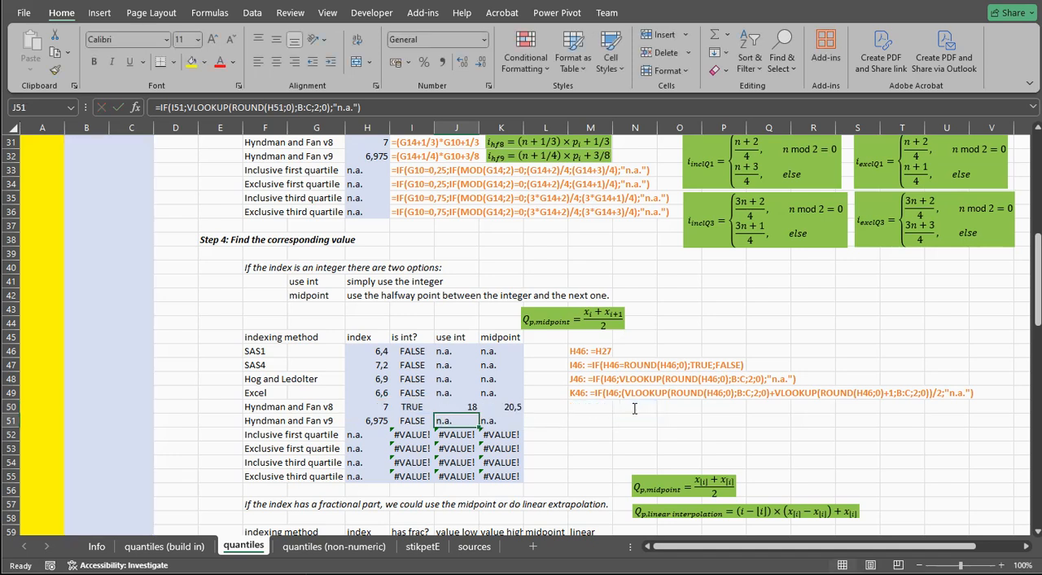
Examine the midpoint formula in K50, focusing on the +1 in the second VLOOKUP and the division by 2
{"action": "double_click", "coordinate": [510, 406]}
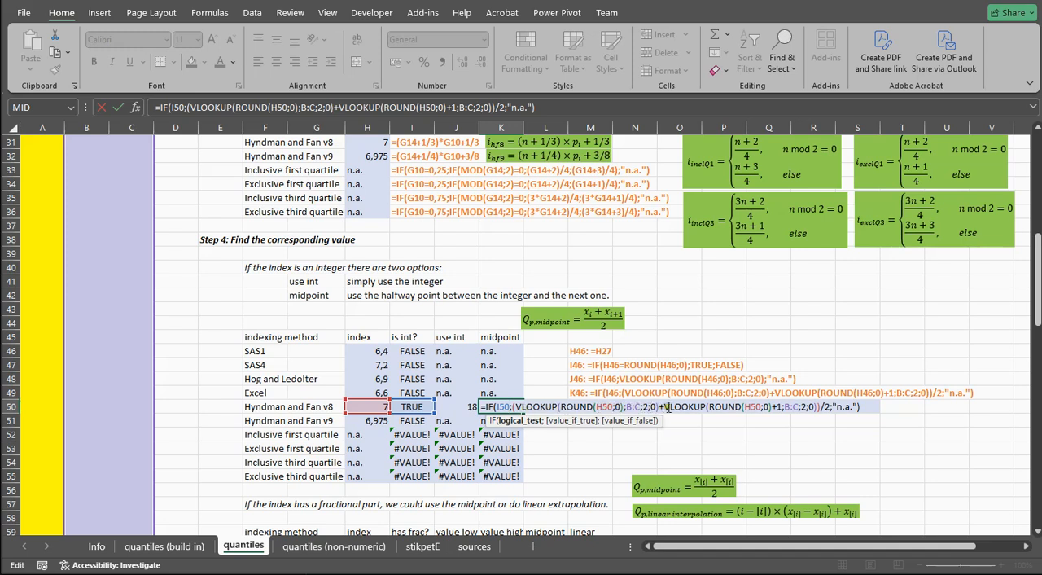
{"action": "left_click", "coordinate": [780, 407]}
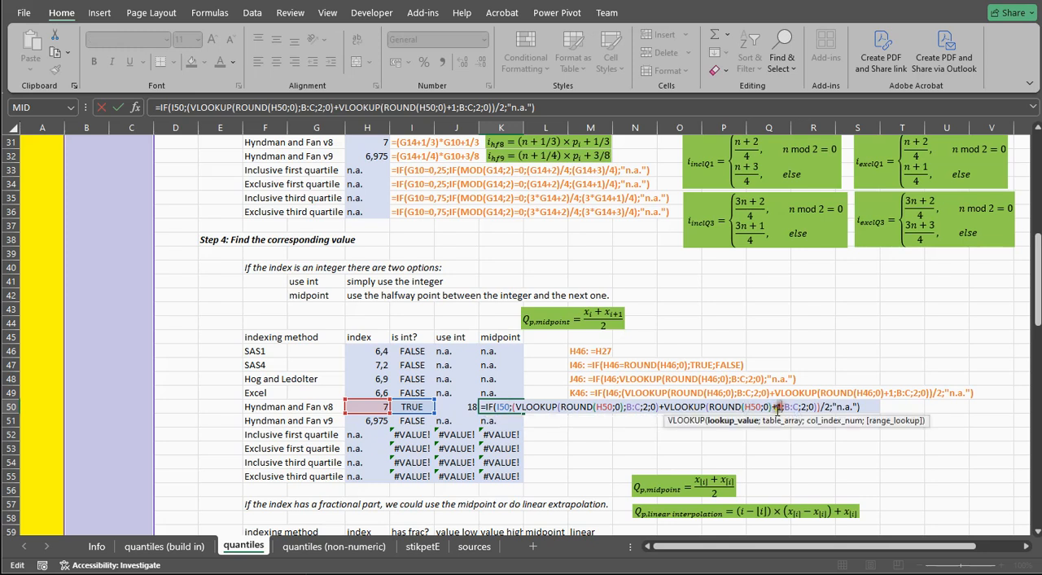
{"action": "left_click", "coordinate": [827, 406]}
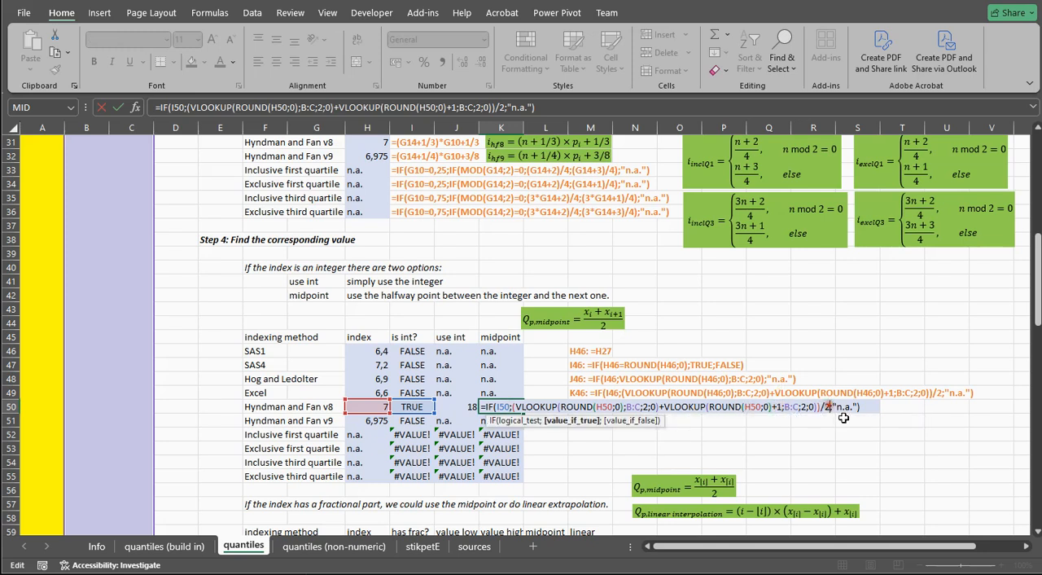
{"action": "key", "text": "Return"}
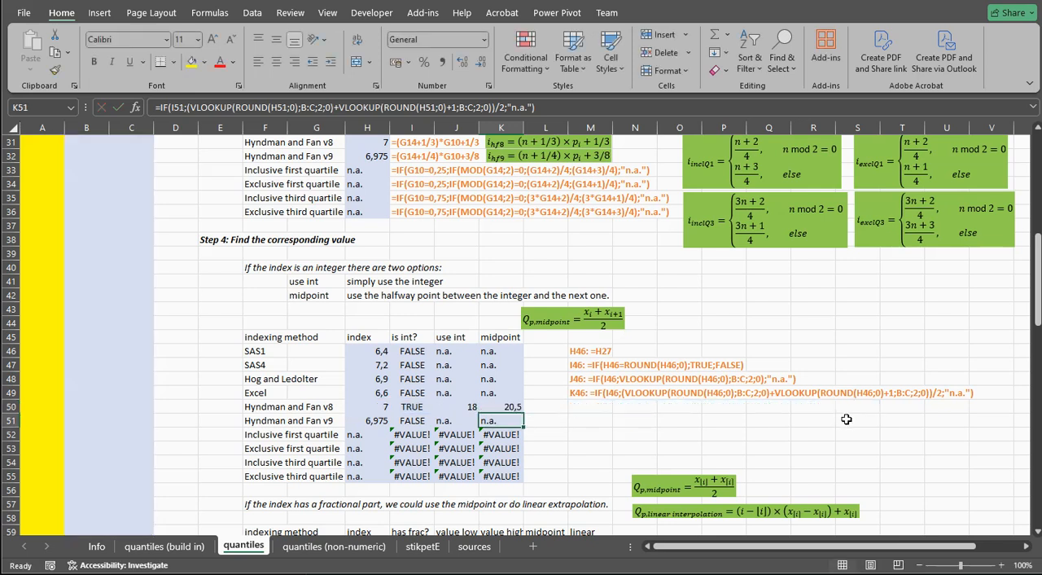
Trace the errors of the inclusive and exclusive quartile rows 52 to 55 back to their indexes and the proportion in G10
{"action": "left_click_drag", "start_coordinate": [411, 434], "coordinate": [498, 461]}
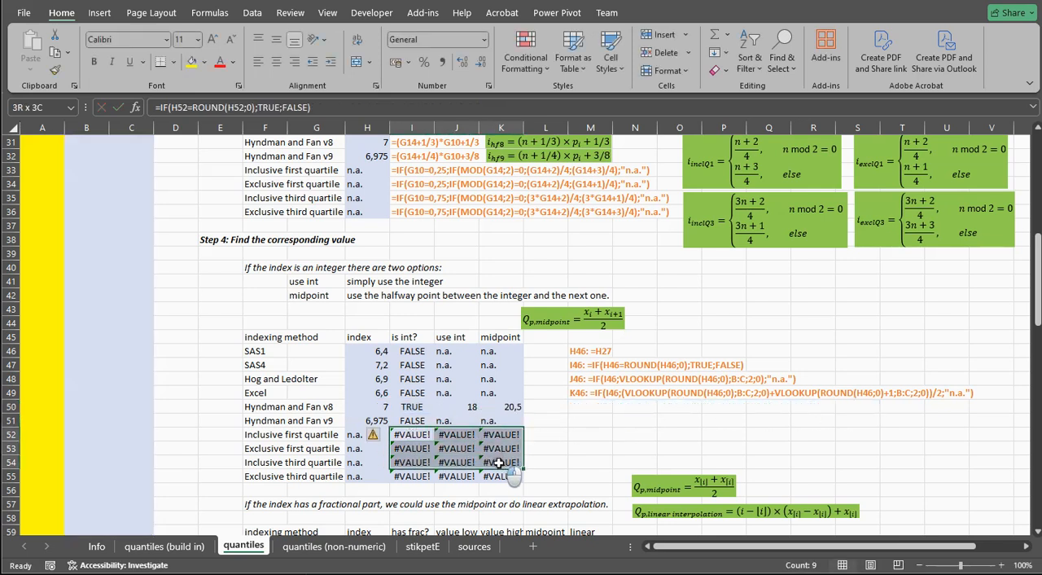
{"action": "left_click", "coordinate": [351, 434]}
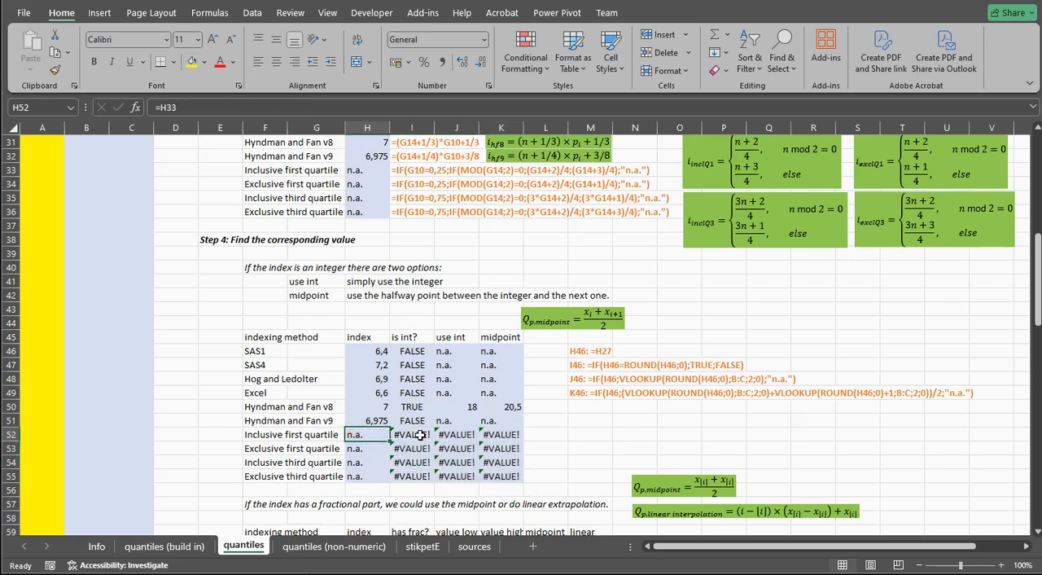
{"action": "left_click_drag", "start_coordinate": [267, 434], "coordinate": [267, 476]}
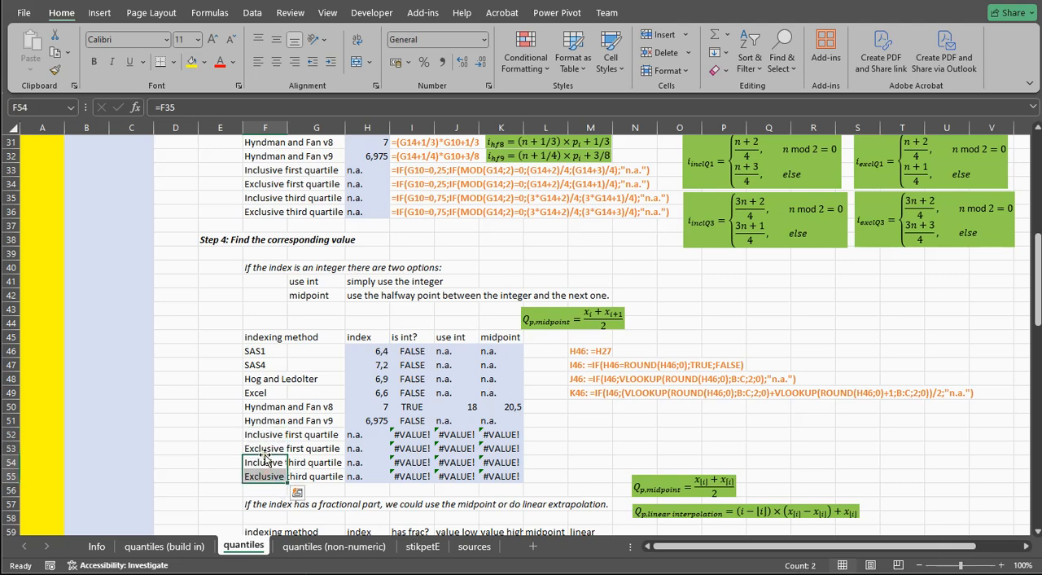
{"action": "scroll", "coordinate": [264, 459], "scroll_direction": "up", "scroll_amount": 1}
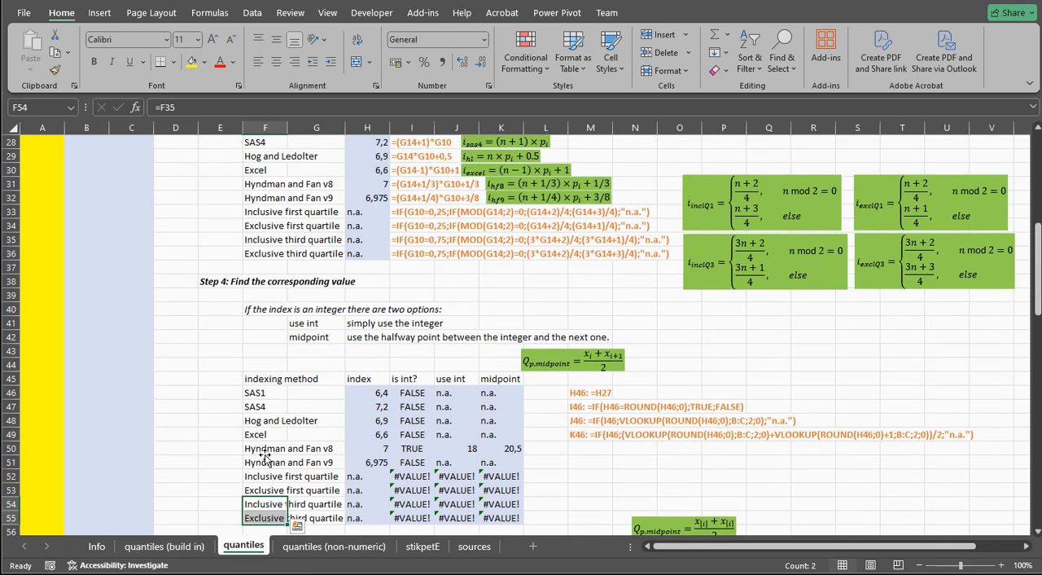
{"action": "scroll", "coordinate": [264, 459], "scroll_direction": "up", "scroll_amount": 6}
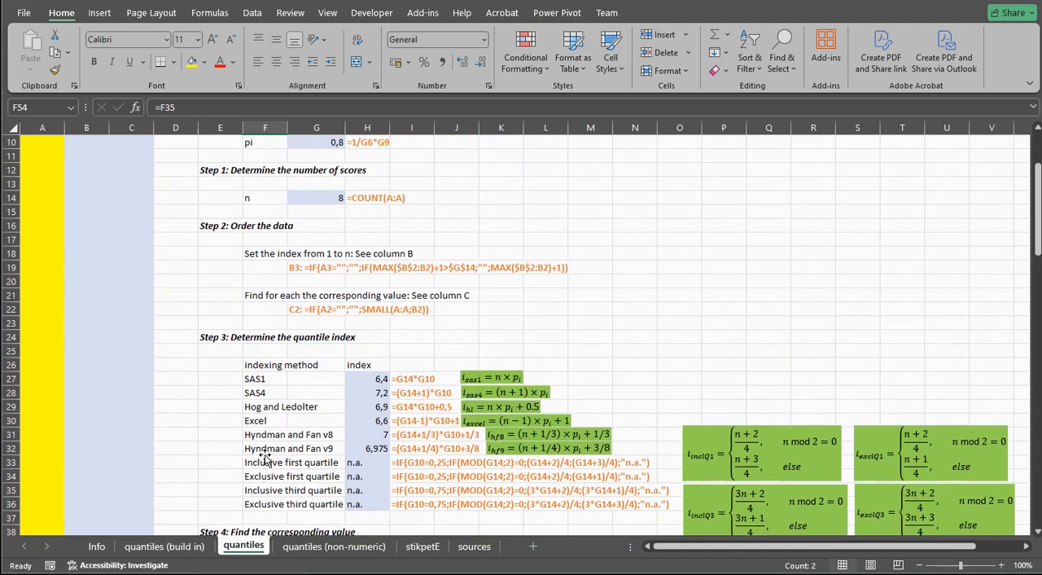
{"action": "scroll", "coordinate": [265, 459], "scroll_direction": "up", "scroll_amount": 1}
{"action": "left_click", "coordinate": [316, 184]}
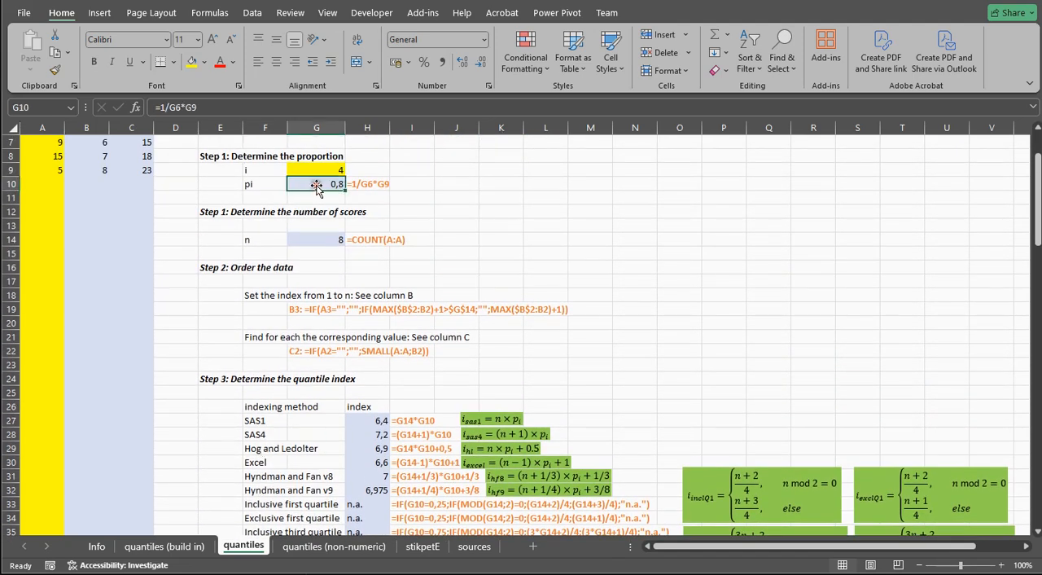
Review the integer check results in I46:I49 for SAS1 through Excel
{"action": "scroll", "coordinate": [335, 270], "scroll_direction": "down", "scroll_amount": 7}
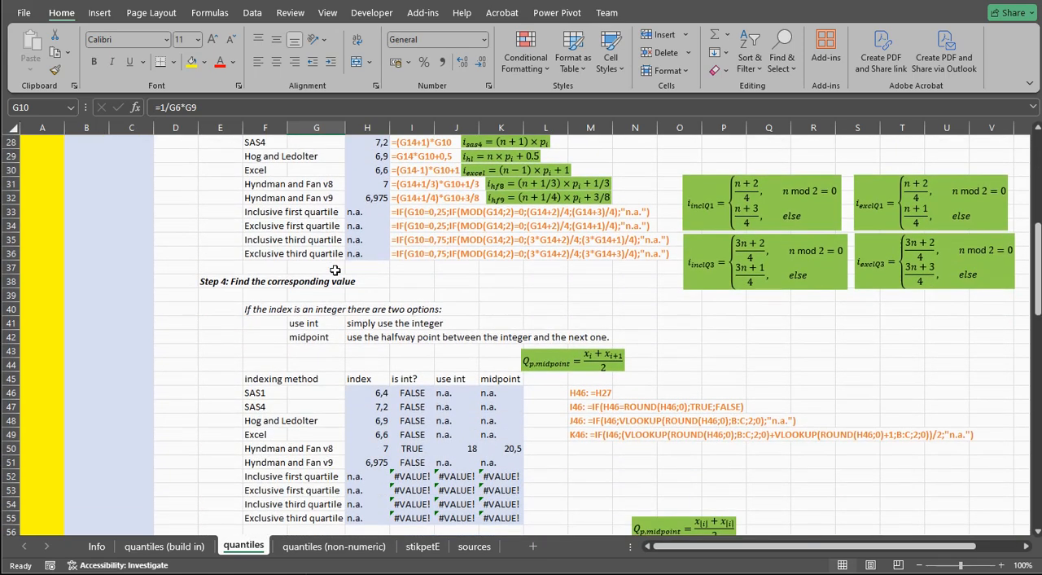
{"action": "scroll", "coordinate": [334, 270], "scroll_direction": "down", "scroll_amount": 1}
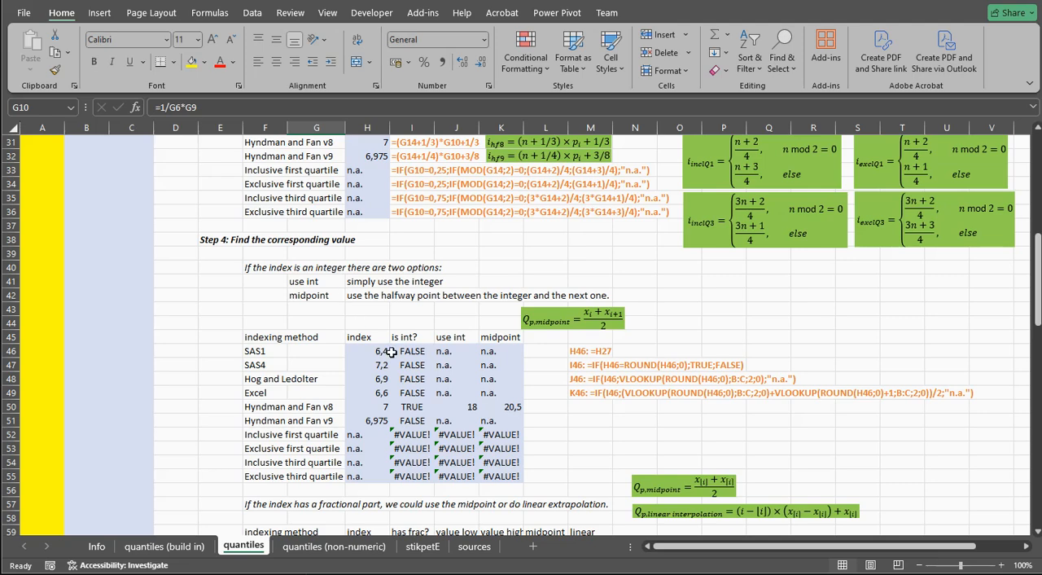
{"action": "left_click_drag", "start_coordinate": [405, 350], "coordinate": [411, 394]}
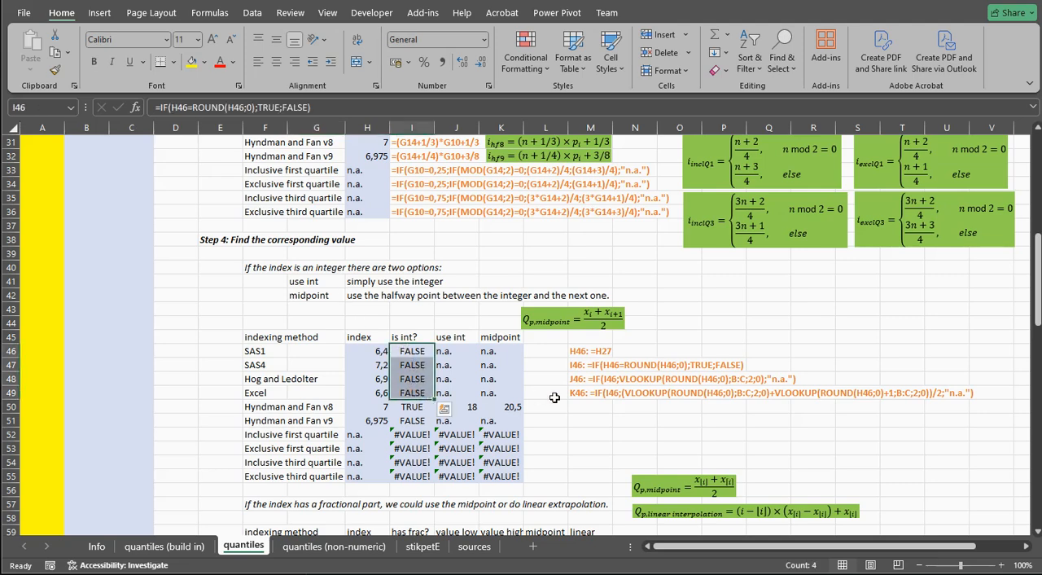
Review the midpoint and linear interpolation options for fractional indexes and inspect the SAS1 index reference in H60
{"action": "scroll", "coordinate": [554, 397], "scroll_direction": "down", "scroll_amount": 4}
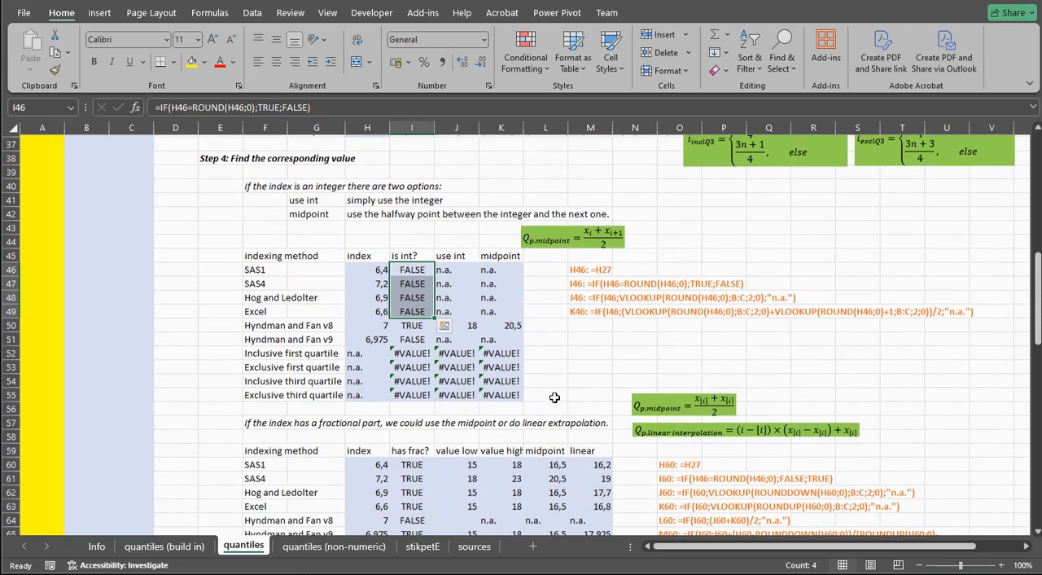
{"action": "scroll", "coordinate": [554, 397], "scroll_direction": "down", "scroll_amount": 1}
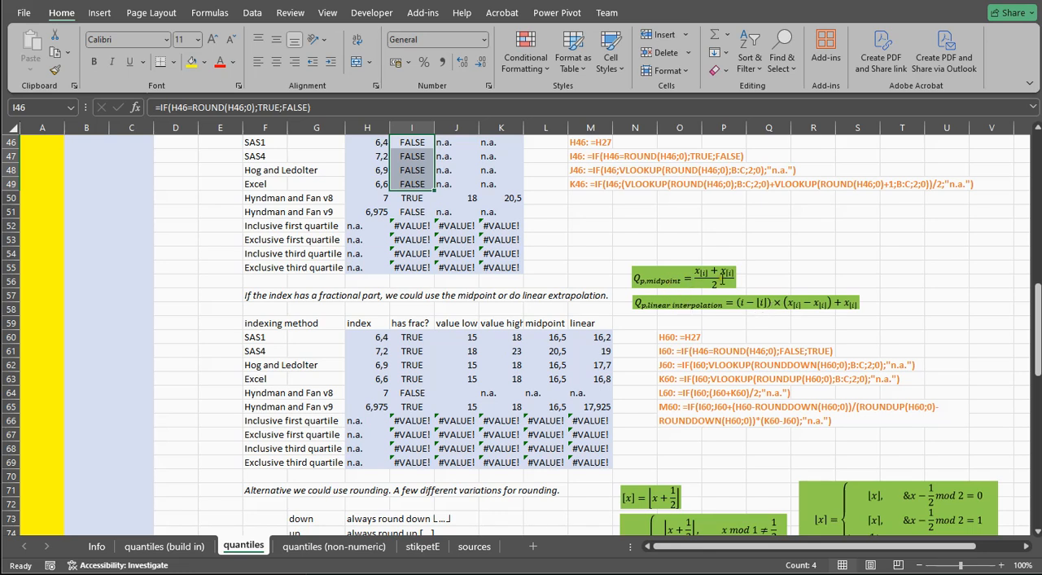
{"action": "left_click", "coordinate": [360, 338]}
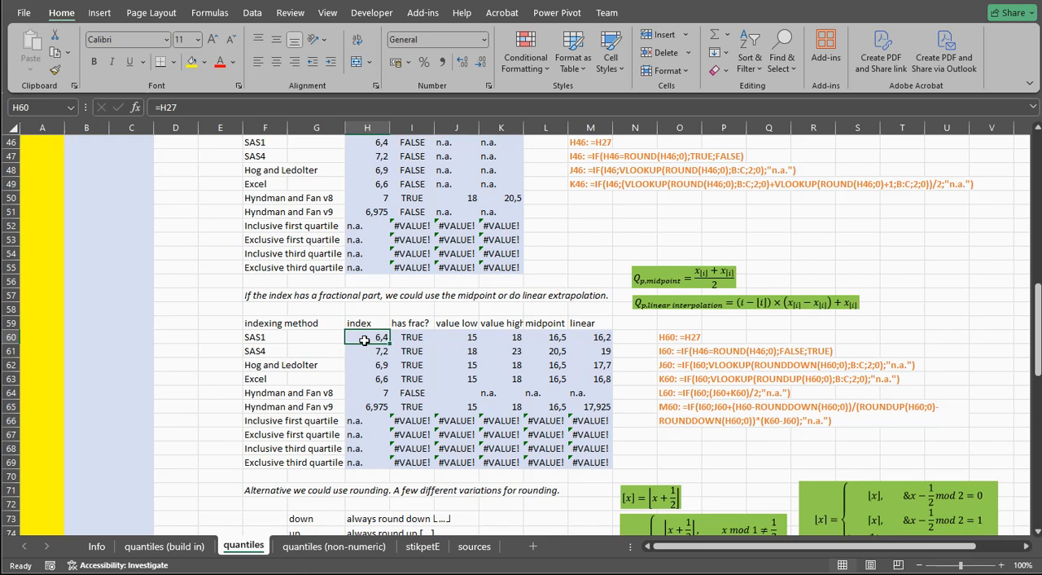
Inspect the SAS1 value low and value high lookup formulas in J60 and K60, comparing ROUNDDOWN with ROUNDUP
{"action": "left_click", "coordinate": [456, 336]}
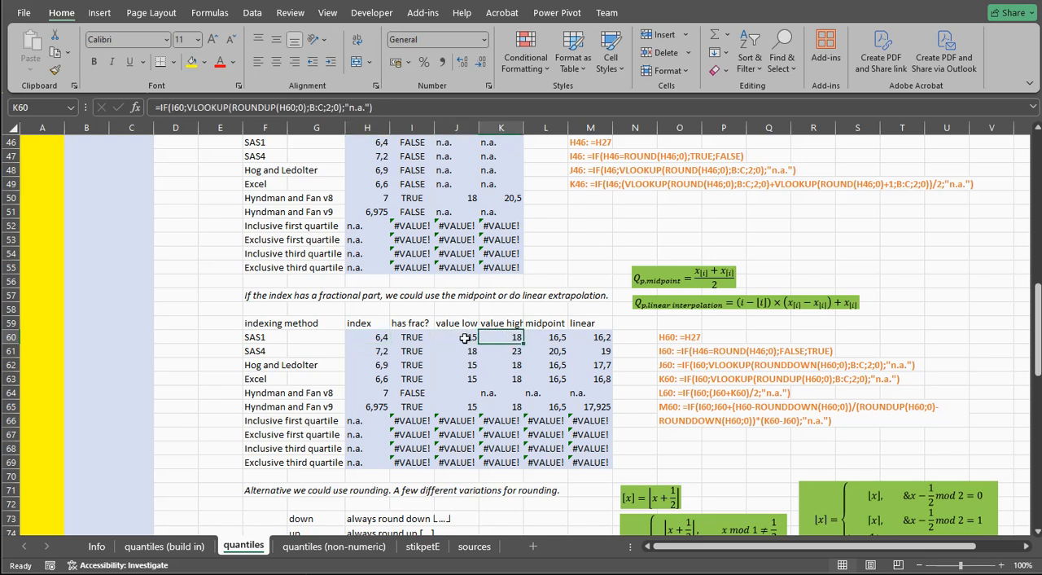
{"action": "double_click", "coordinate": [474, 337]}
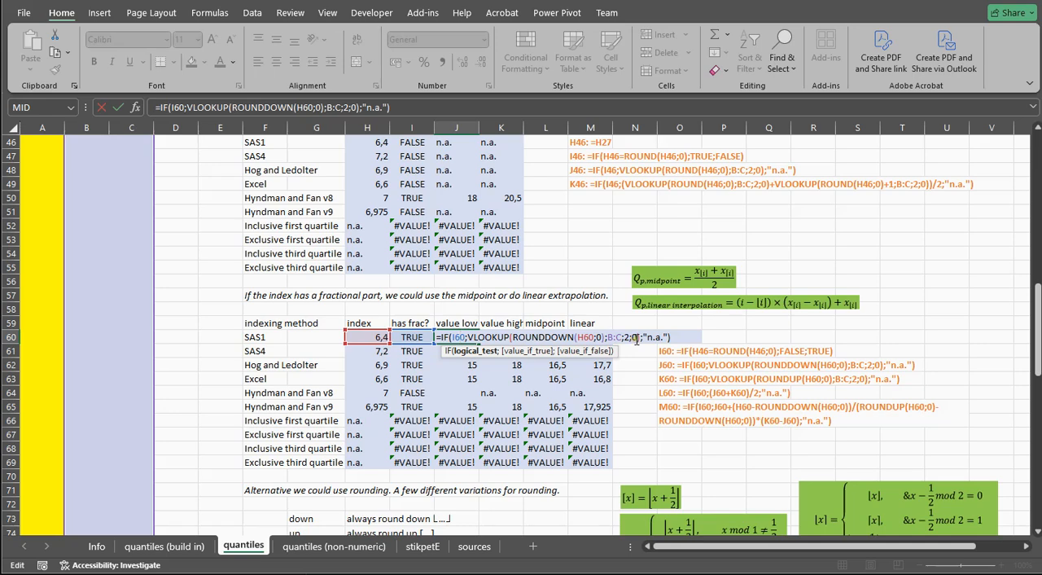
{"action": "key", "text": "Return"}
{"action": "double_click", "coordinate": [503, 337]}
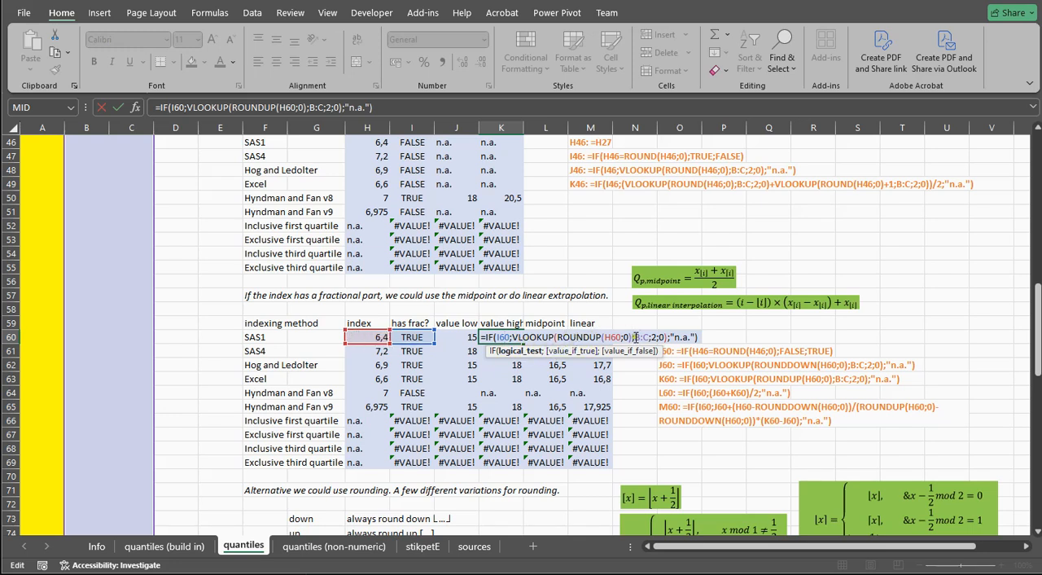
{"action": "key", "text": "ctrl+Return"}
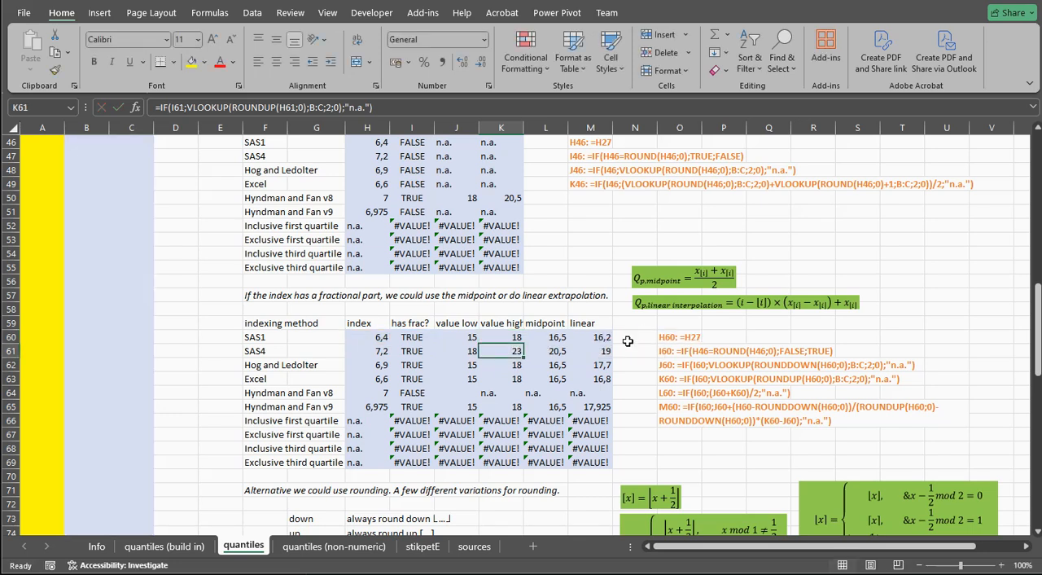
Examine how the midpoint formula in L60 averages the low and high values in J60 and K60
{"action": "left_click", "coordinate": [554, 337]}
{"action": "left_click_drag", "start_coordinate": [469, 337], "coordinate": [530, 342]}
{"action": "double_click", "coordinate": [542, 339]}
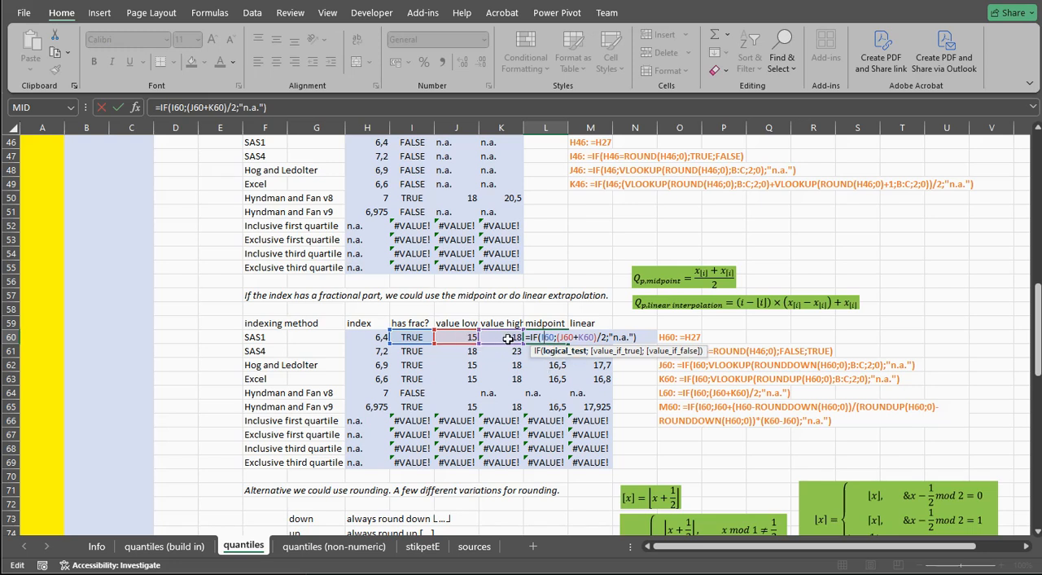
{"action": "key", "text": "Return"}
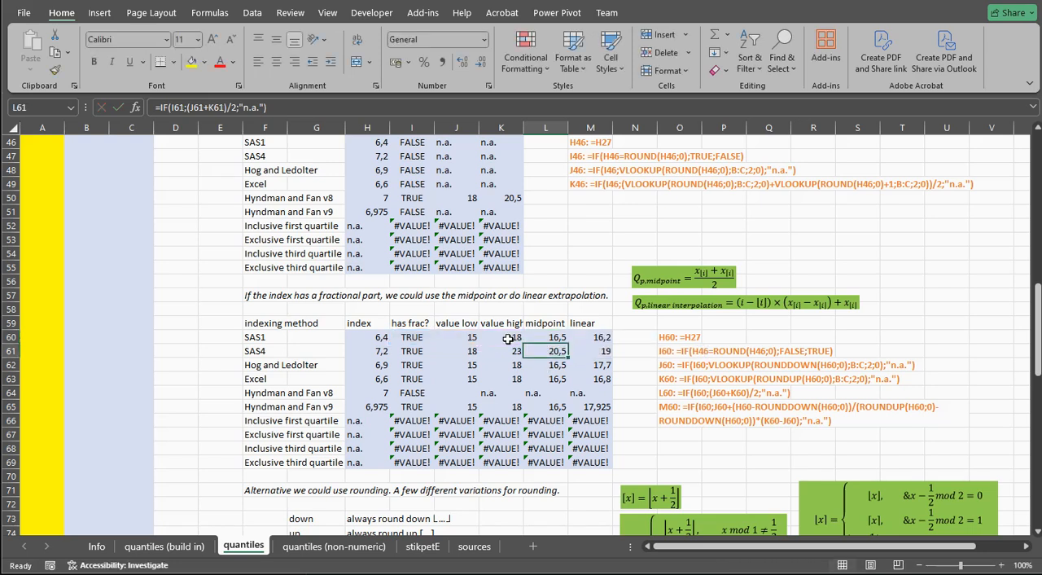
Examine the linear interpolation formula in M60 and the low and high values it uses in J60:K60
{"action": "left_click", "coordinate": [579, 335]}
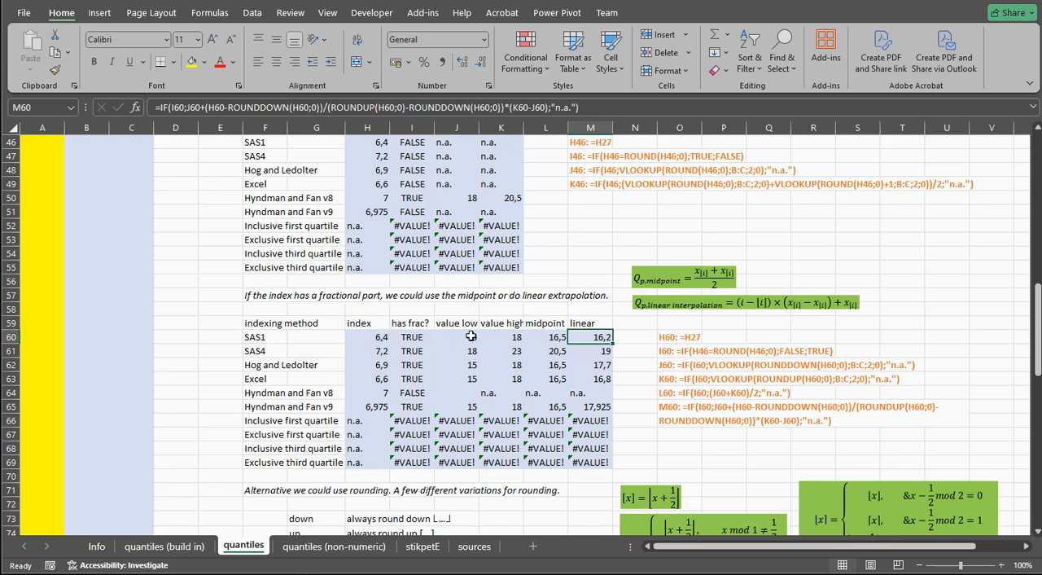
{"action": "left_click_drag", "start_coordinate": [472, 336], "coordinate": [521, 346]}
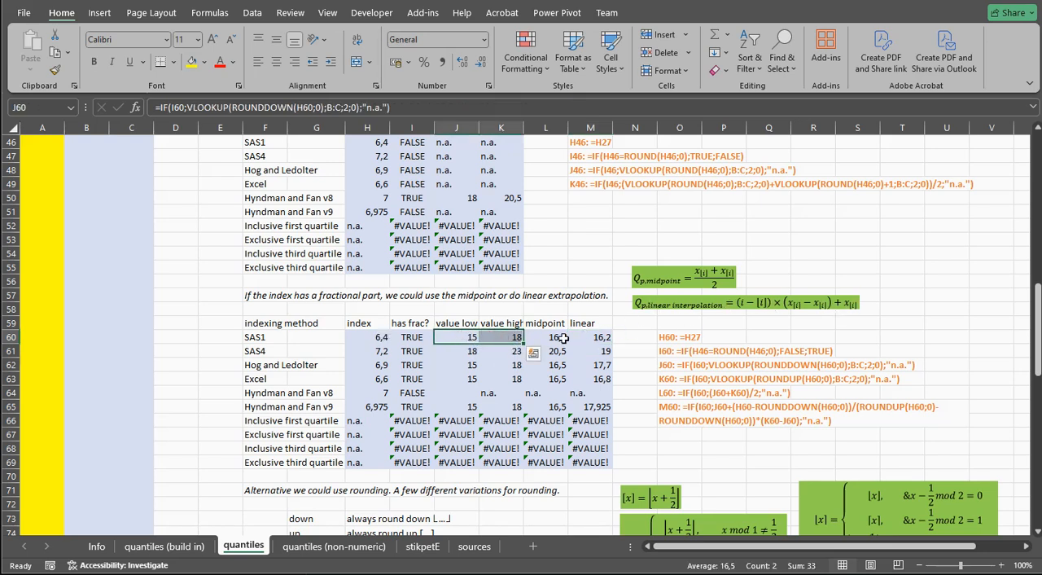
{"action": "double_click", "coordinate": [592, 338]}
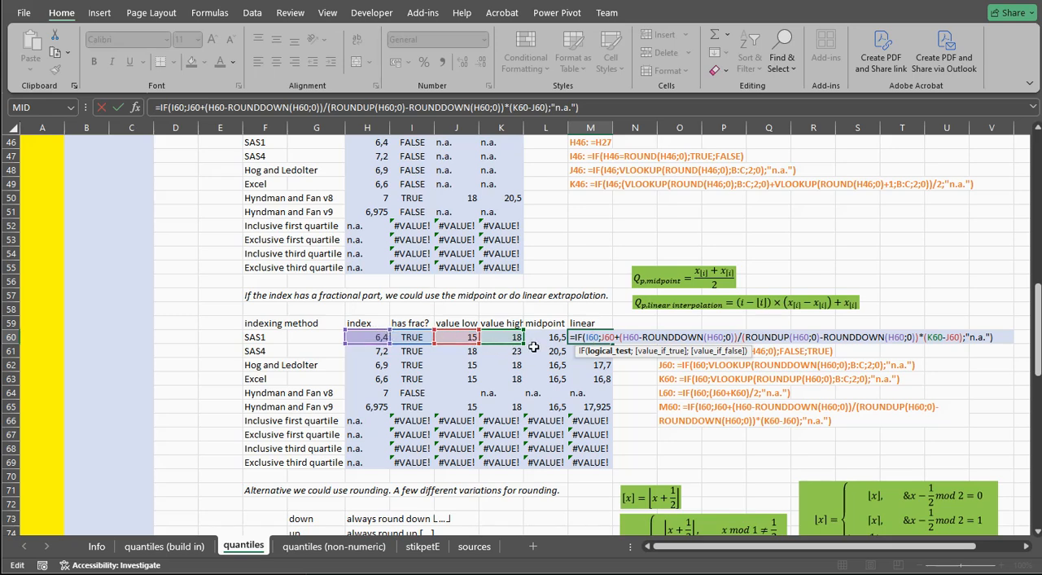
{"action": "key", "text": "Return"}
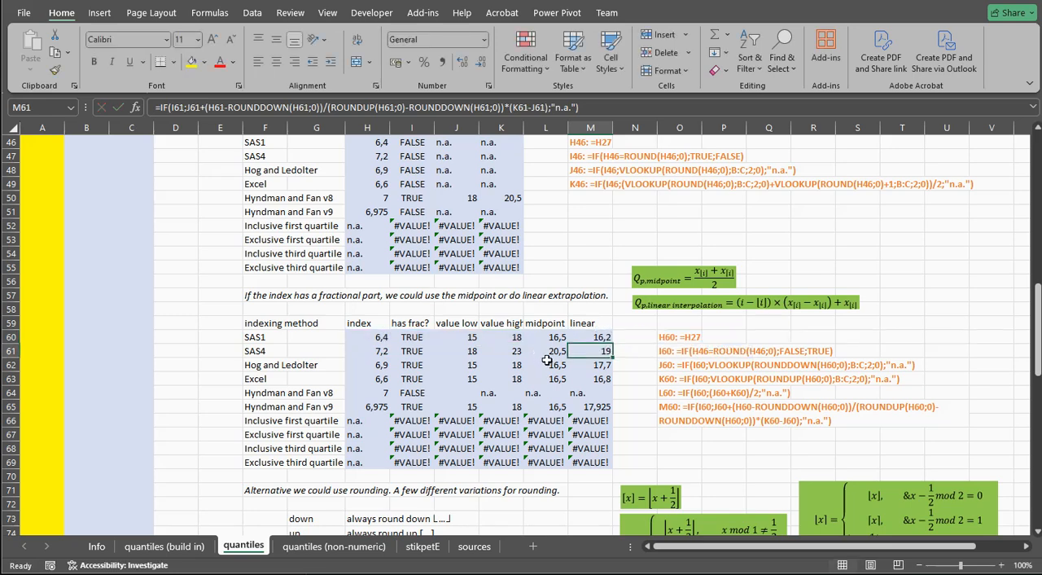
Review the indexes in H60:H65 and the down, up, bankers, nearest and halfdown rounding variations in rows 73 to 77
{"action": "left_click_drag", "start_coordinate": [371, 340], "coordinate": [371, 406]}
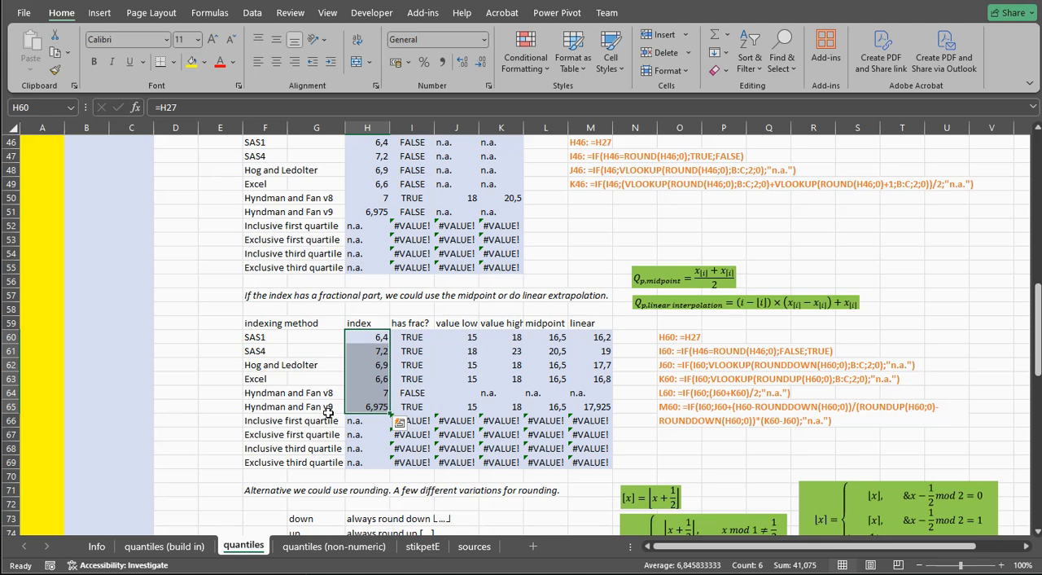
{"action": "scroll", "coordinate": [327, 413], "scroll_direction": "down", "scroll_amount": 3}
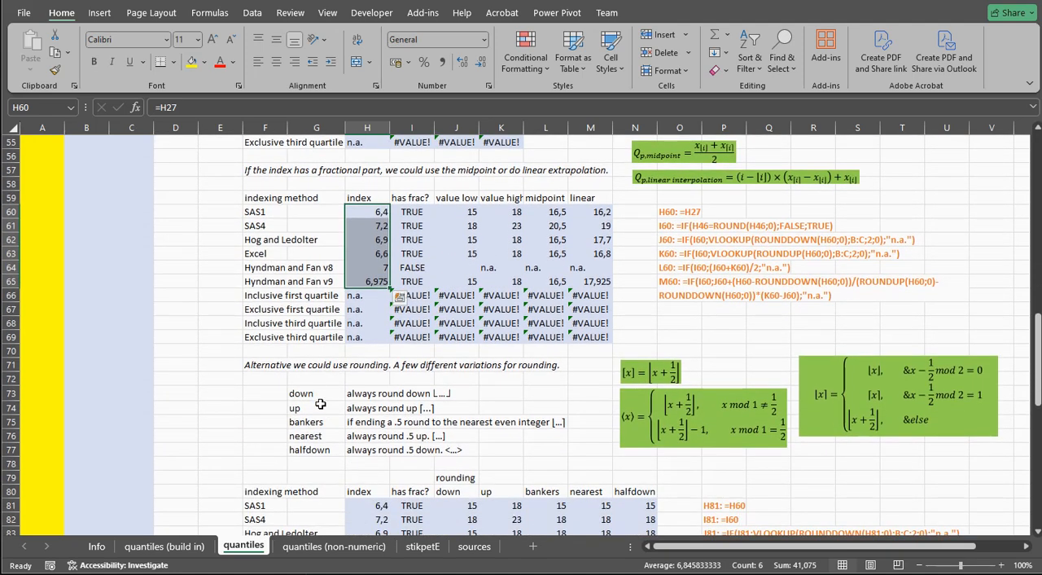
{"action": "left_click", "coordinate": [358, 394]}
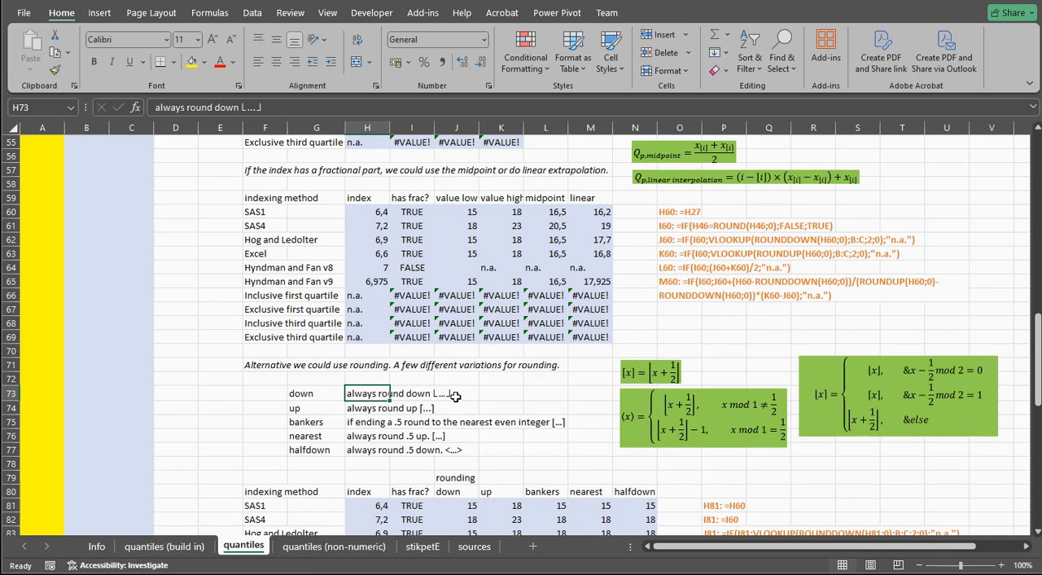
{"action": "left_click", "coordinate": [355, 408]}
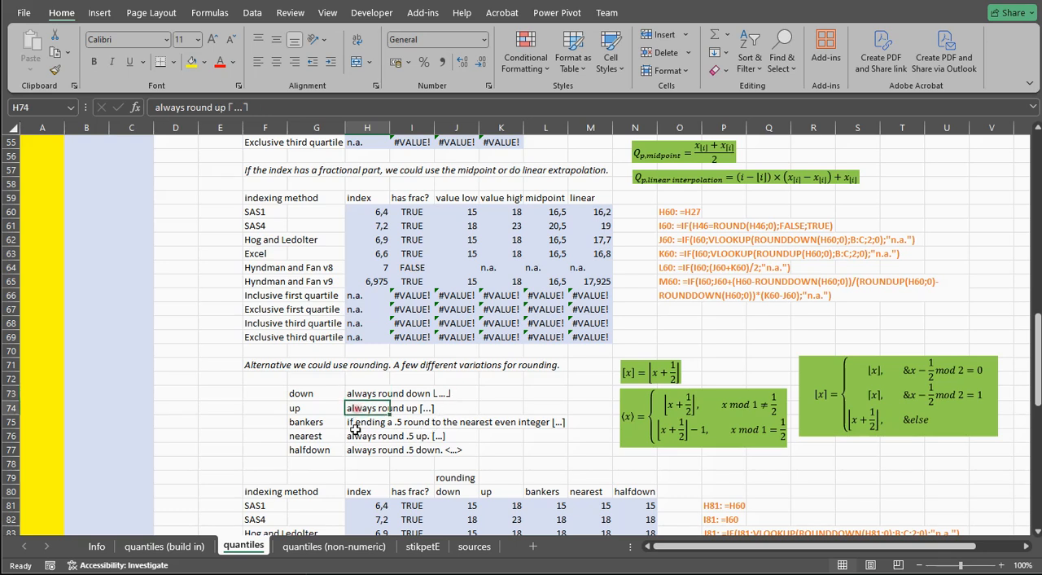
{"action": "left_click", "coordinate": [316, 422]}
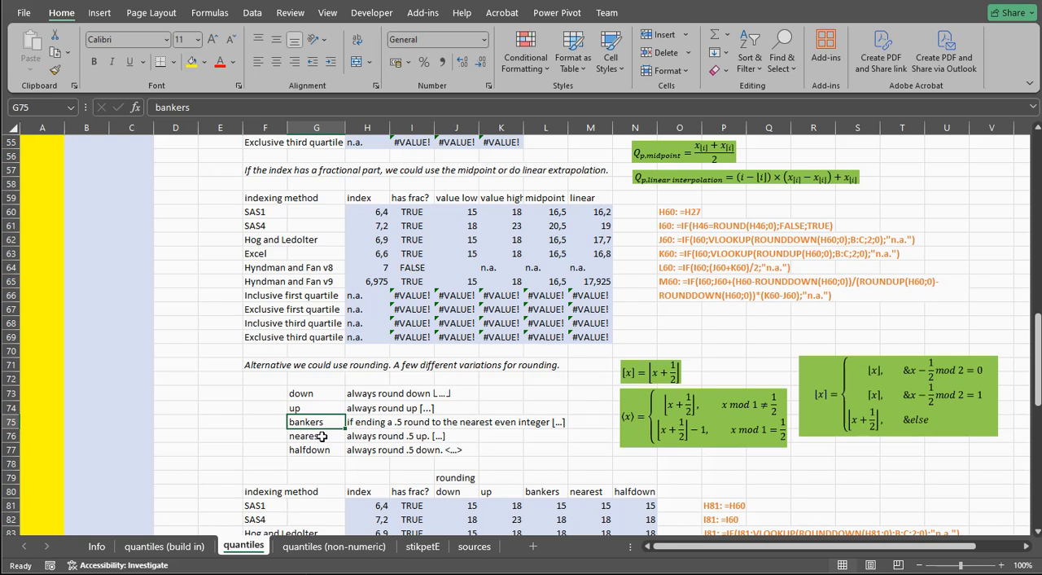
{"action": "left_click", "coordinate": [323, 436]}
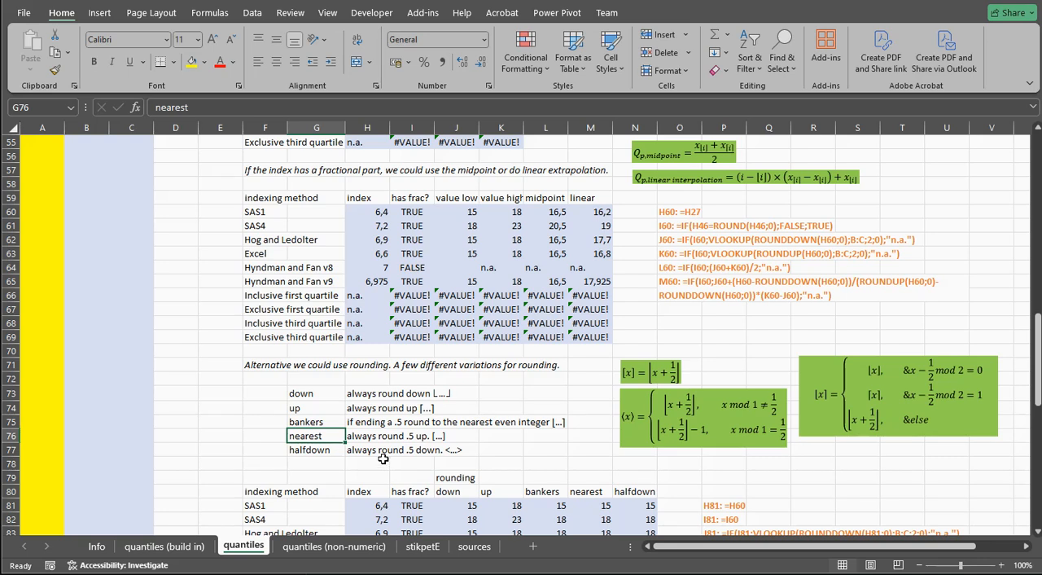
{"action": "left_click", "coordinate": [323, 450]}
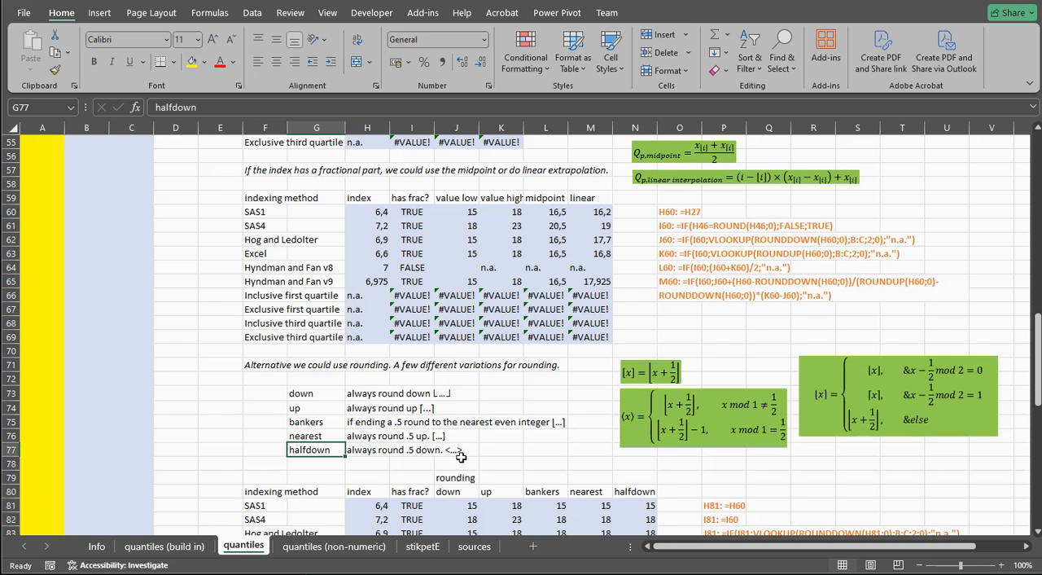
Compare the bankers, nearest and halfdown group in G75:G77 with down and up, and read the bankers rule in H75
{"action": "left_click", "coordinate": [306, 422]}
{"action": "left_click_drag", "start_coordinate": [306, 421], "coordinate": [324, 450]}
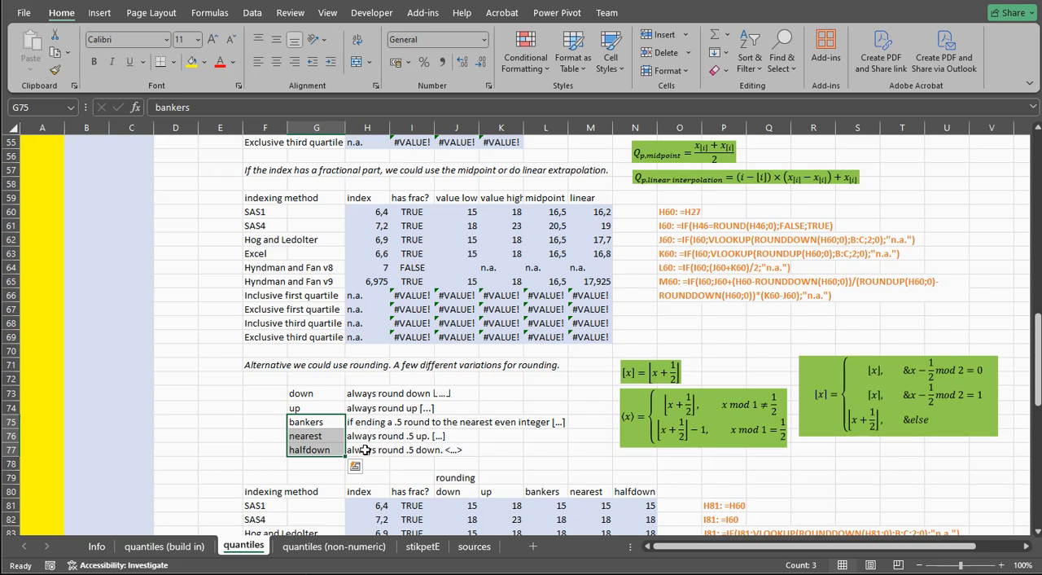
{"action": "left_click_drag", "start_coordinate": [319, 399], "coordinate": [321, 410]}
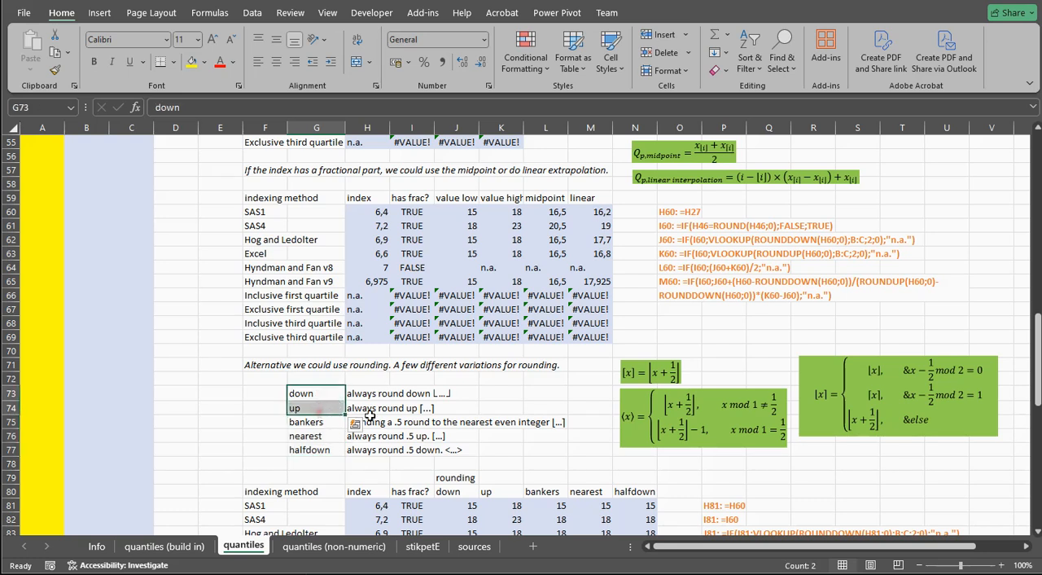
{"action": "left_click", "coordinate": [385, 422]}
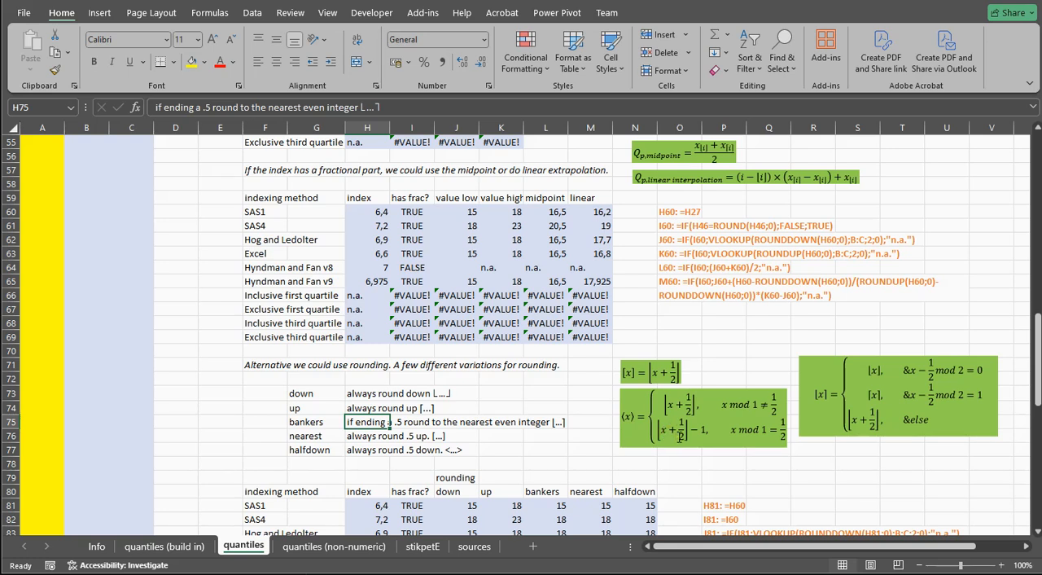
{"action": "left_click", "coordinate": [551, 445]}
Check the SAS1 index and has-fraction references in H81 and I81 of the rounding table
{"action": "scroll", "coordinate": [551, 445], "scroll_direction": "down", "scroll_amount": 3}
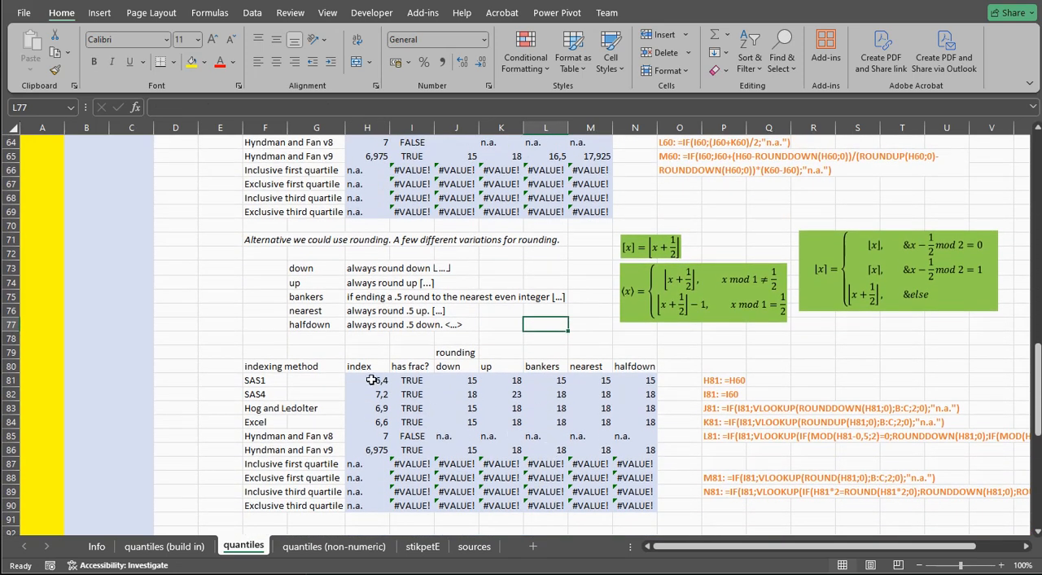
{"action": "left_click", "coordinate": [371, 380]}
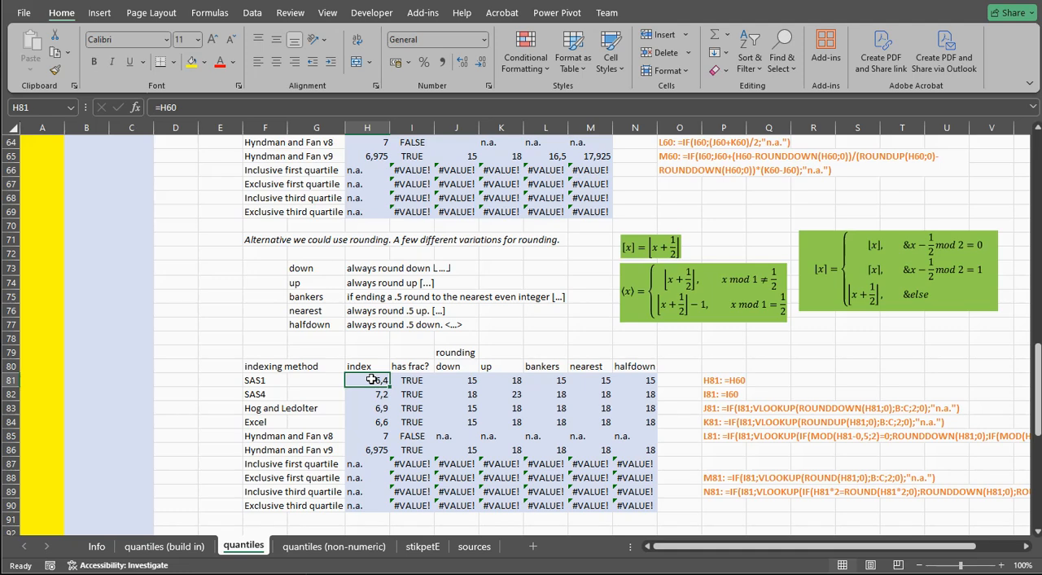
{"action": "left_click", "coordinate": [411, 381]}
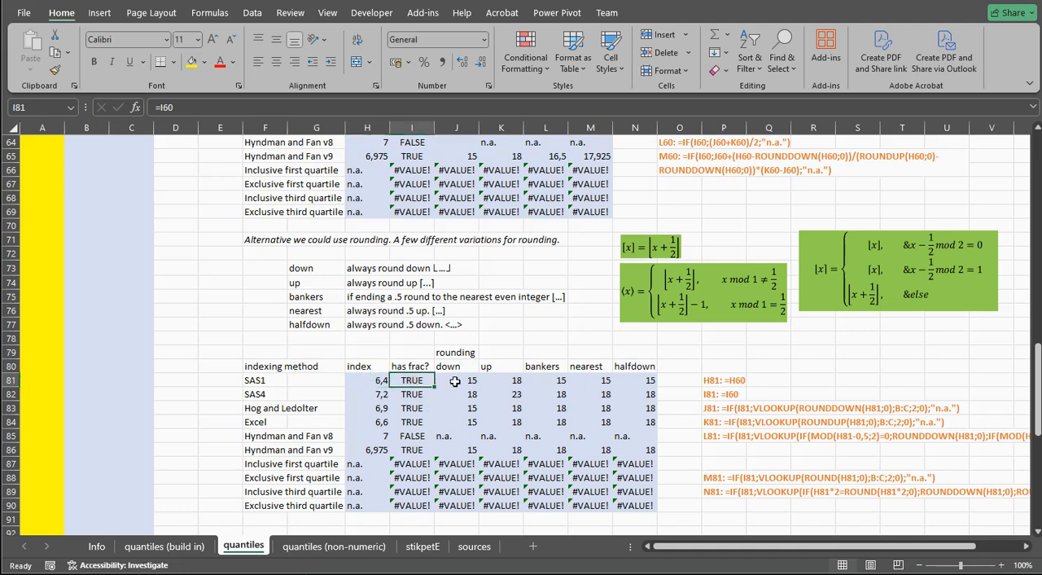
Inspect the SAS1 rounding down and rounding up lookup formulas in J81 and K81
{"action": "left_click", "coordinate": [457, 379]}
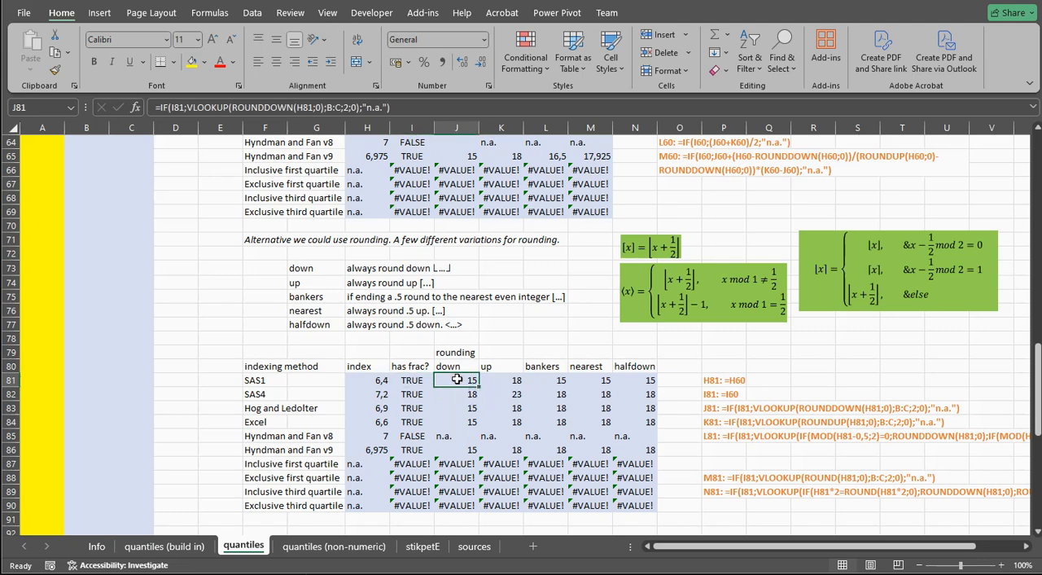
{"action": "double_click", "coordinate": [458, 379]}
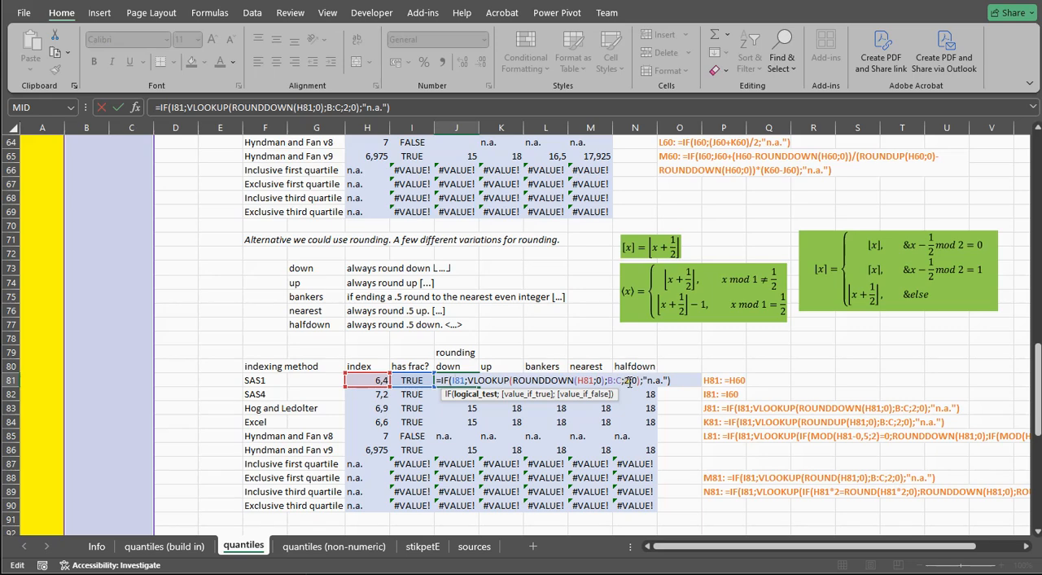
{"action": "key", "text": "Escape"}
{"action": "double_click", "coordinate": [508, 381]}
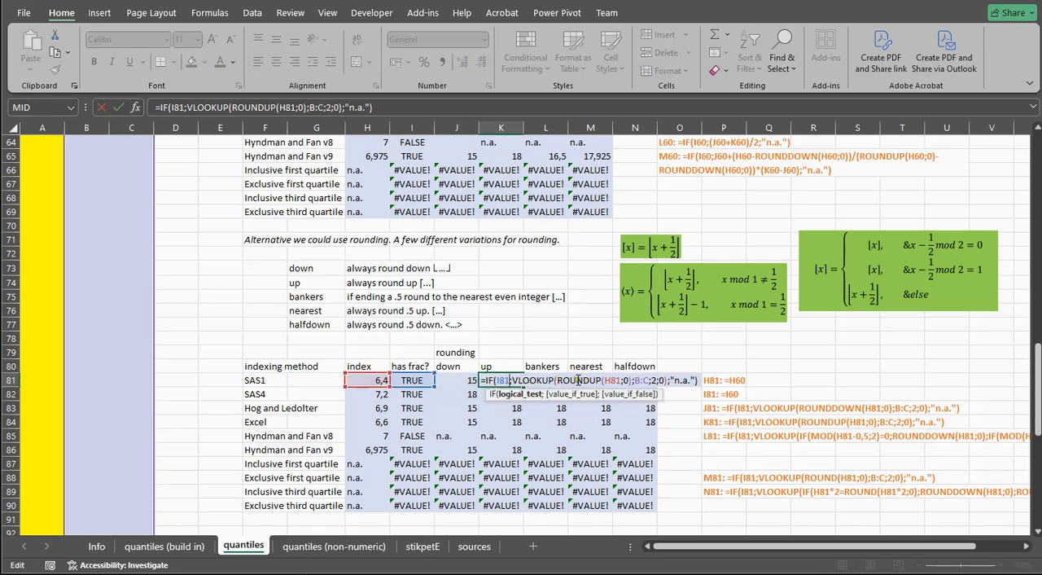
{"action": "key", "text": "Escape"}
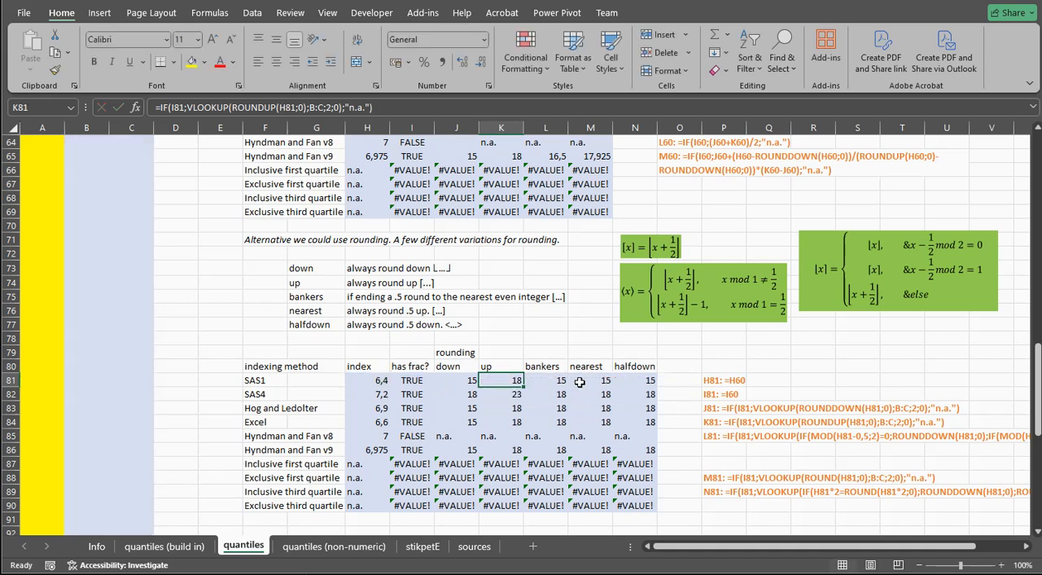
Examine the bankers rounding formula in L81, focusing on its MOD function
{"action": "double_click", "coordinate": [544, 380]}
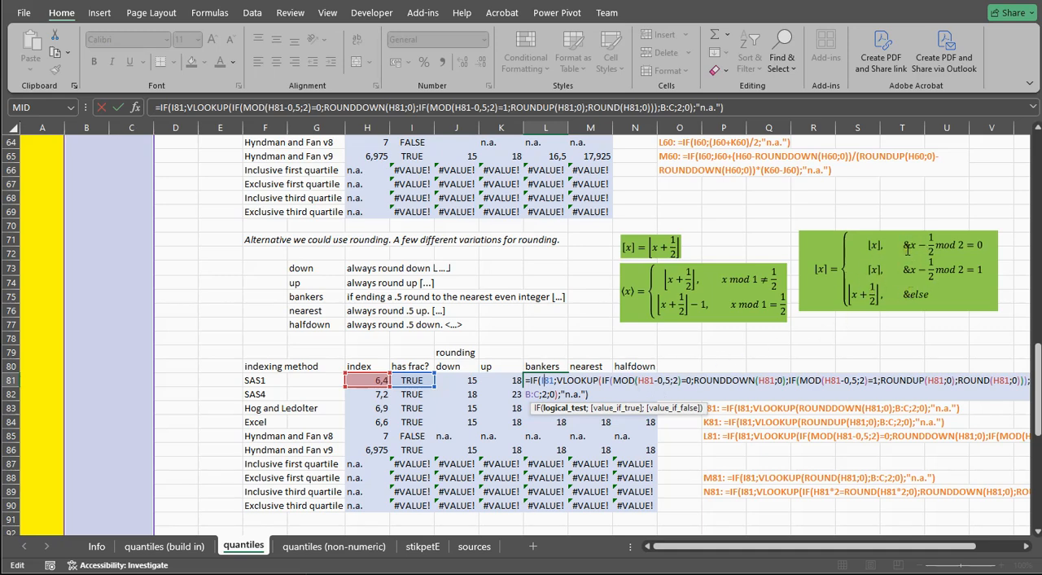
{"action": "double_click", "coordinate": [620, 380]}
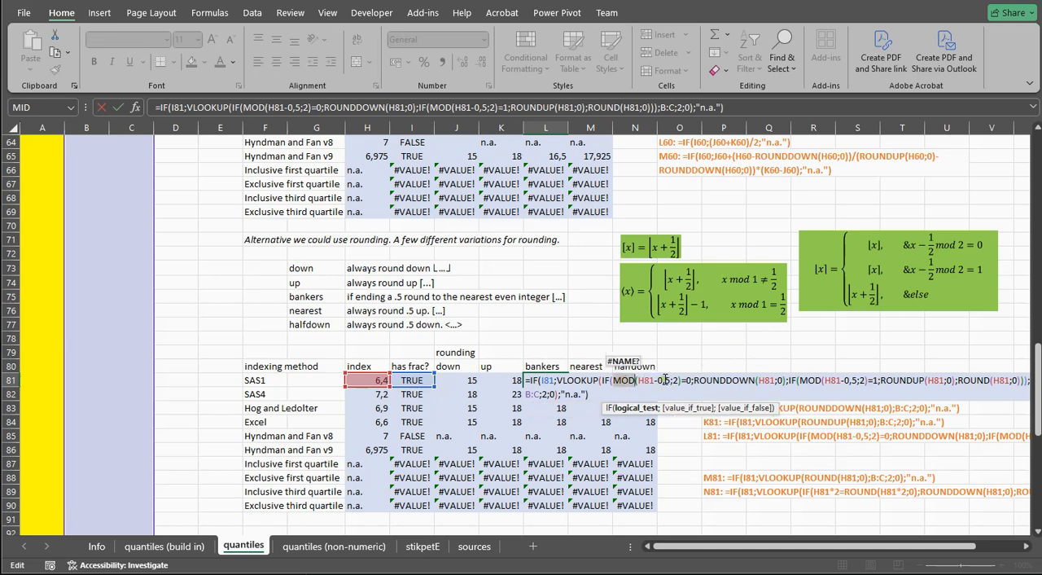
{"action": "key", "text": "Return"}
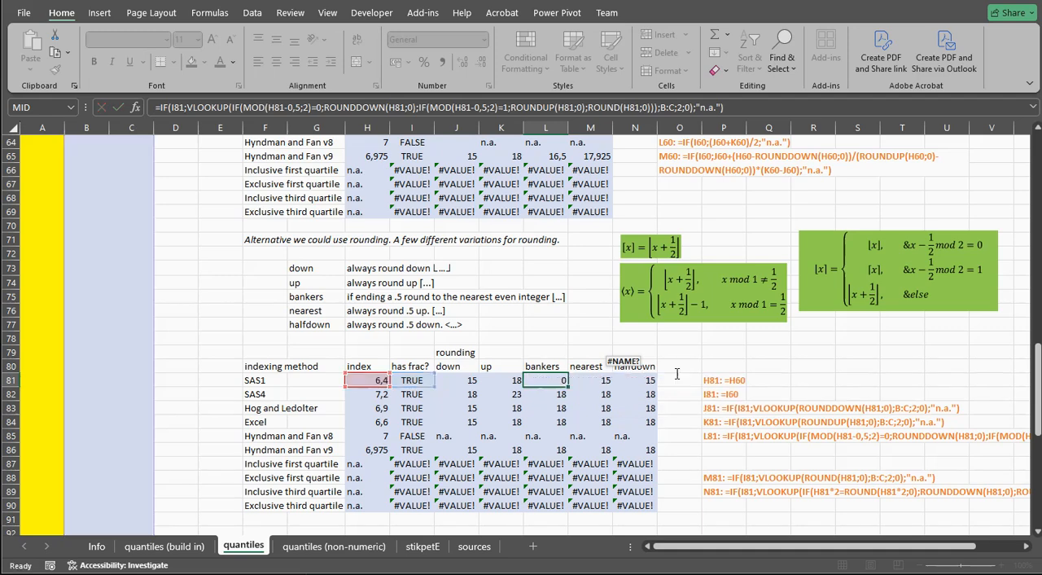
Inspect the nearest rounding formula in M81 and its use of ROUND
{"action": "left_click", "coordinate": [587, 379]}
{"action": "double_click", "coordinate": [588, 378]}
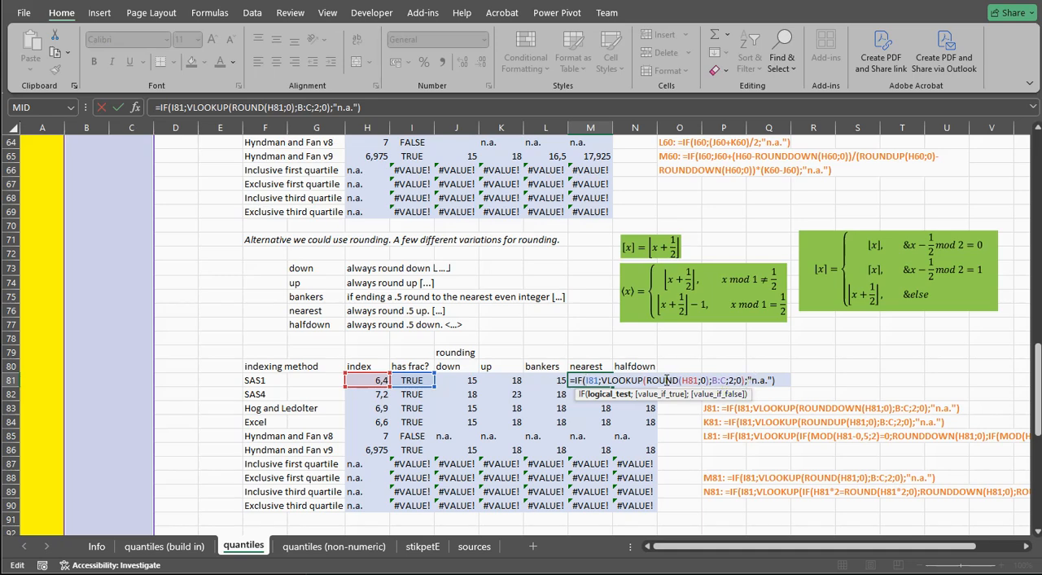
{"action": "key", "text": "Return"}
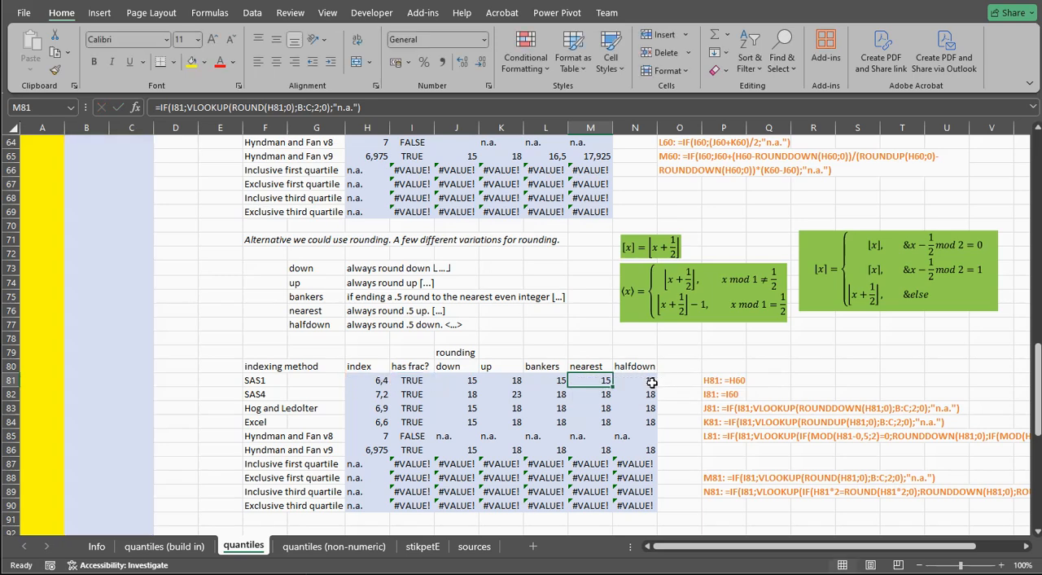
Inspect the SAS1 halfdown rounding formula in N81, including its ROUNDDOWN and ROUND branches, without changing it
{"action": "left_click", "coordinate": [632, 383]}
{"action": "double_click", "coordinate": [633, 382]}
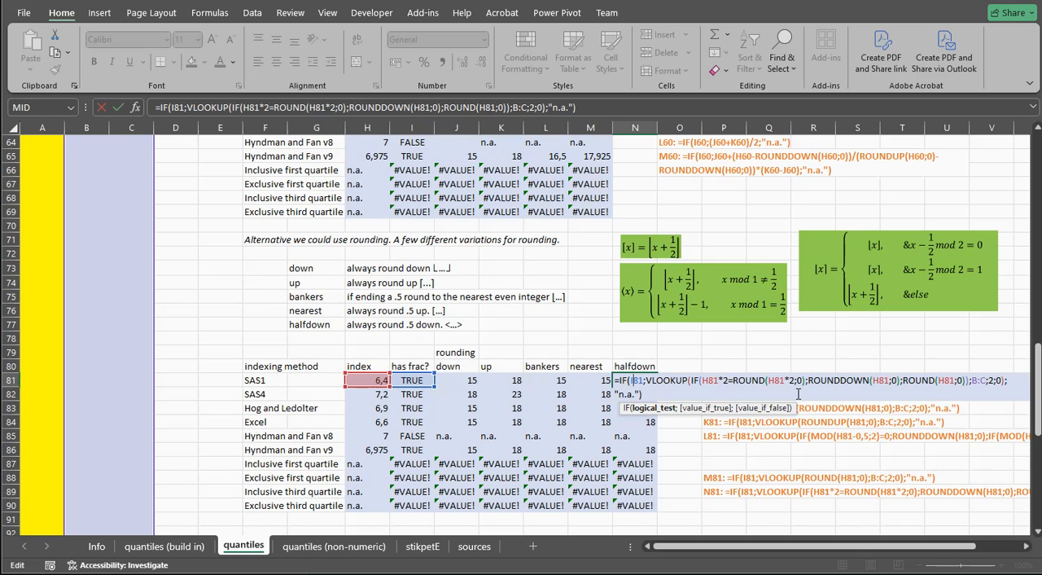
{"action": "key", "text": "Return"}
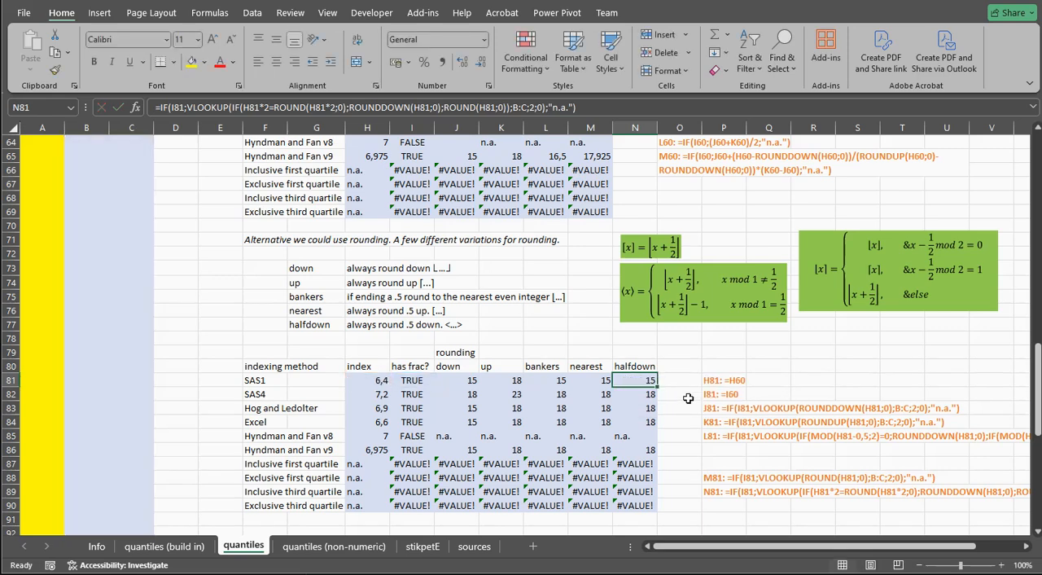
{"action": "double_click", "coordinate": [634, 397]}
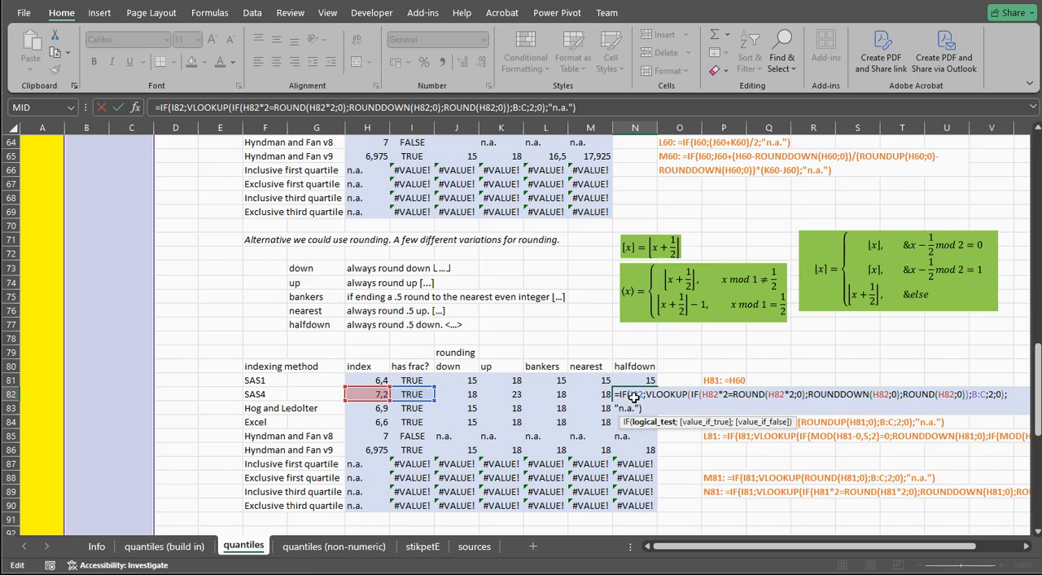
{"action": "key", "text": "Escape"}
{"action": "double_click", "coordinate": [635, 381]}
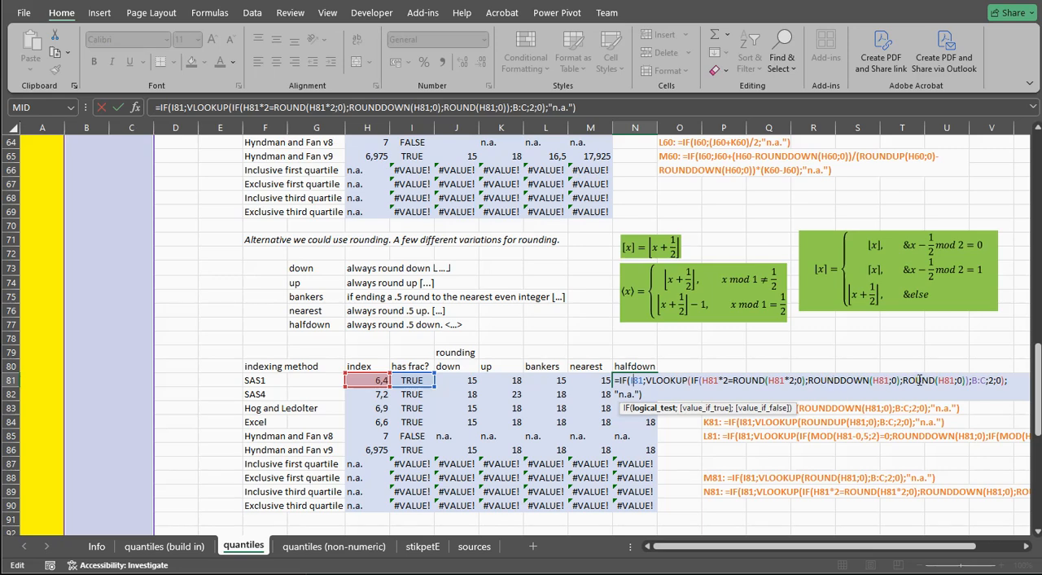
{"action": "key", "text": "Escape"}
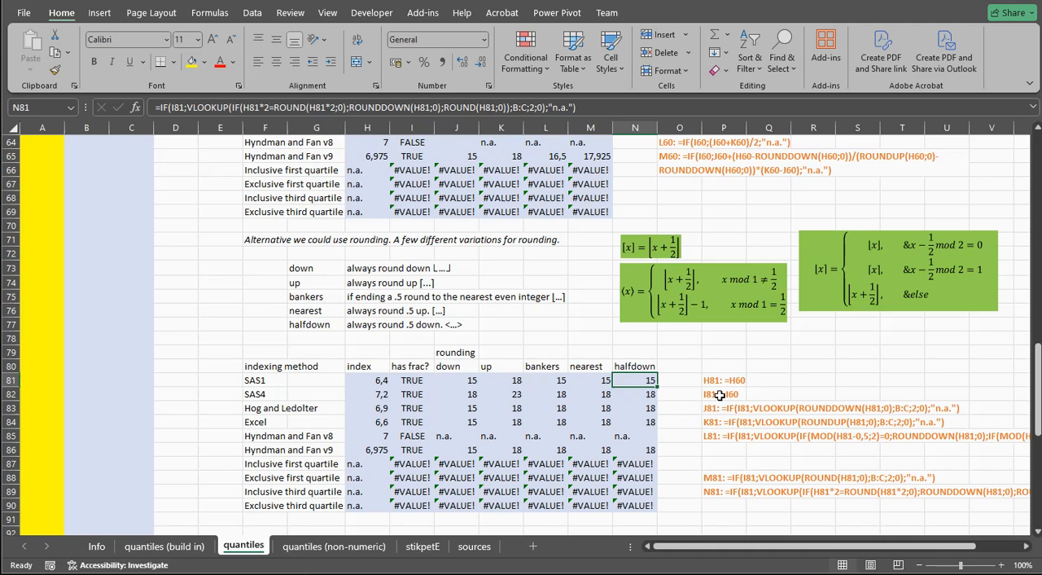
Review the method and indexing columns in the table of known methods, rows 97 to 113
{"action": "scroll", "coordinate": [720, 395], "scroll_direction": "down", "scroll_amount": 4}
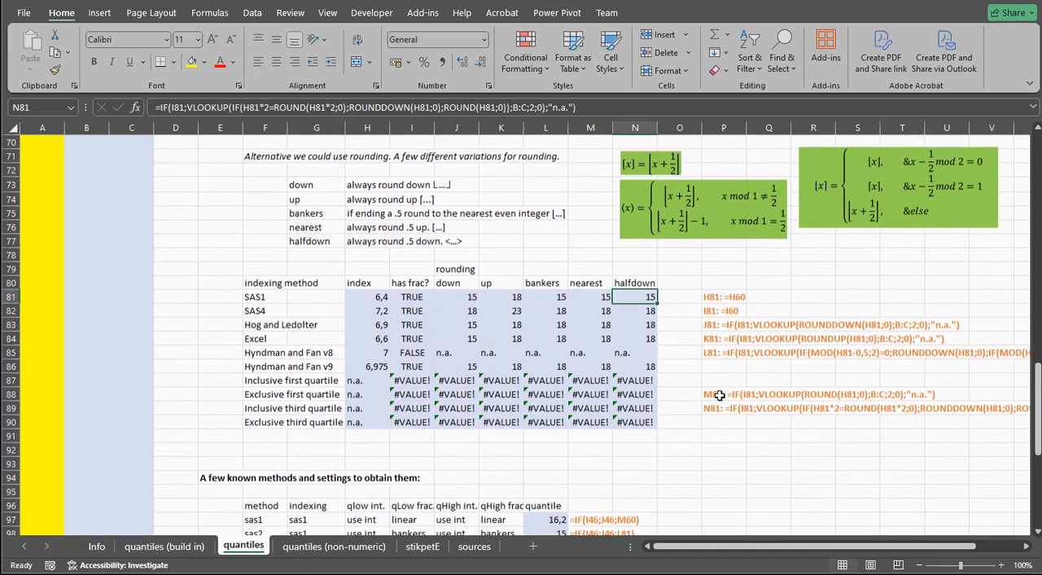
{"action": "scroll", "coordinate": [720, 395], "scroll_direction": "down", "scroll_amount": 4}
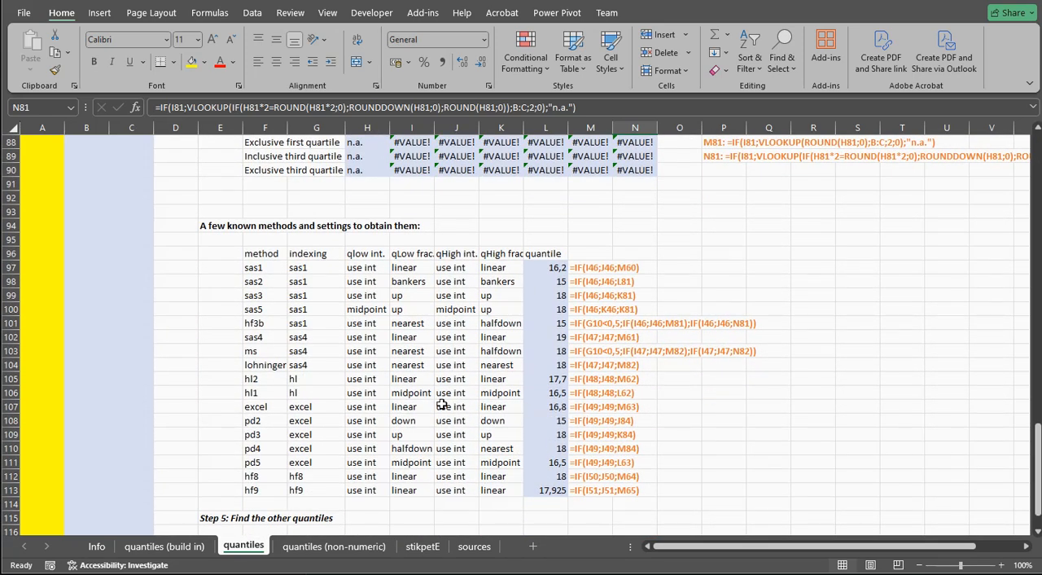
{"action": "left_click_drag", "start_coordinate": [259, 269], "coordinate": [259, 487]}
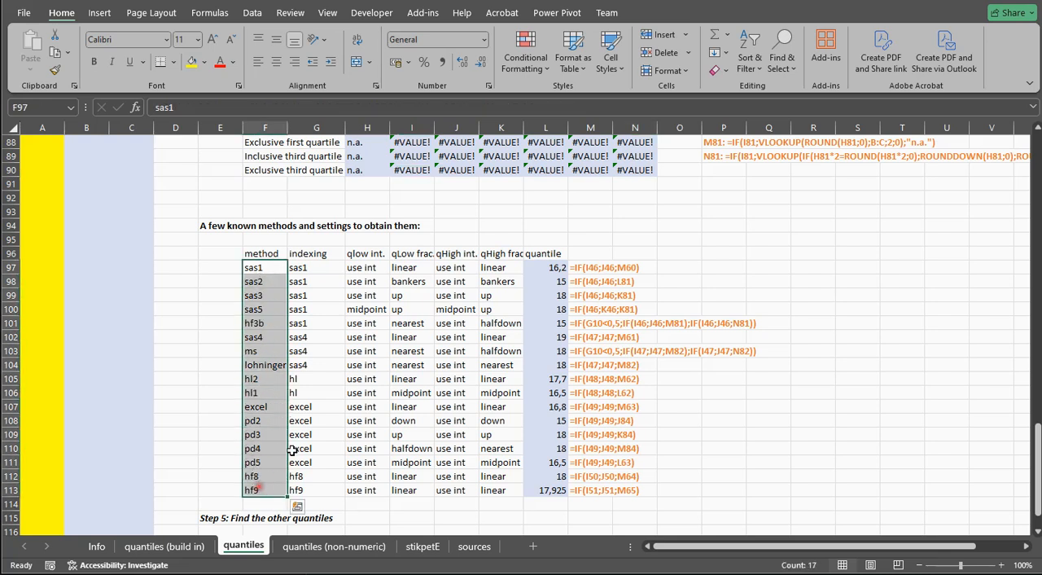
{"action": "left_click_drag", "start_coordinate": [323, 267], "coordinate": [326, 490]}
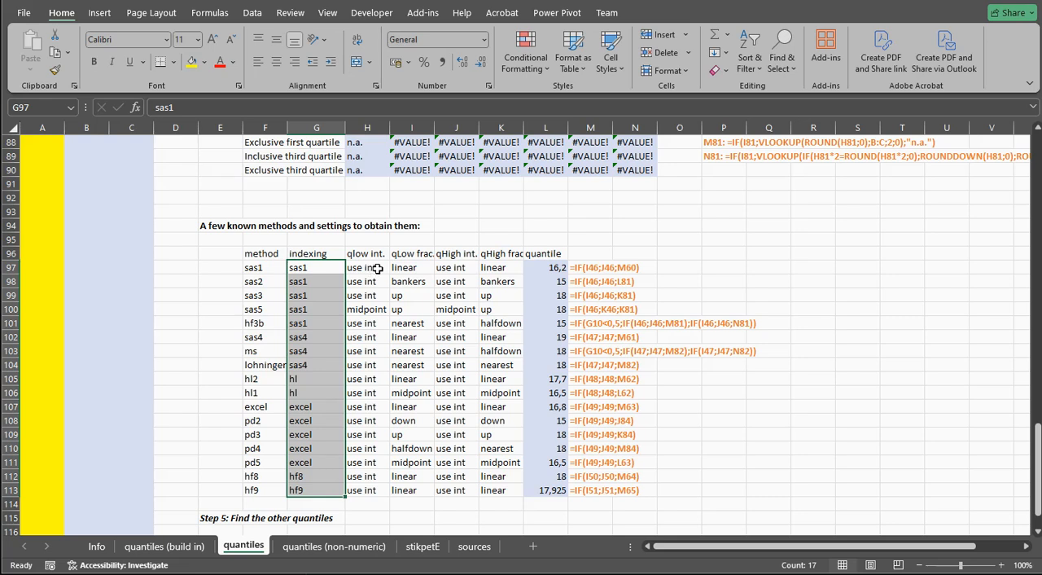
Compare the qHigh int. and qLow int. settings of the known methods, focusing on the sas5 row
{"action": "left_click", "coordinate": [460, 268]}
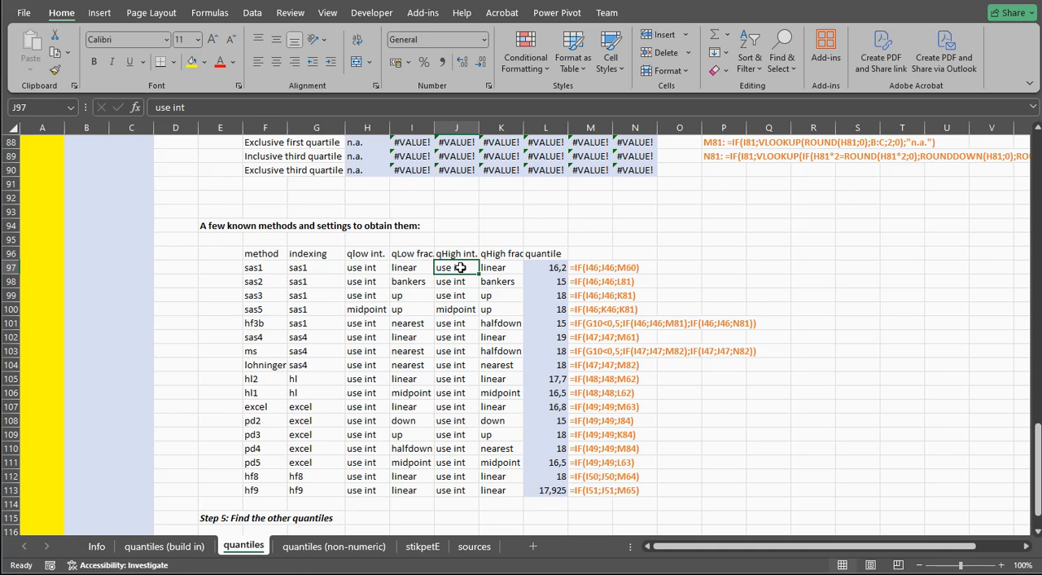
{"action": "left_click_drag", "start_coordinate": [460, 268], "coordinate": [457, 488]}
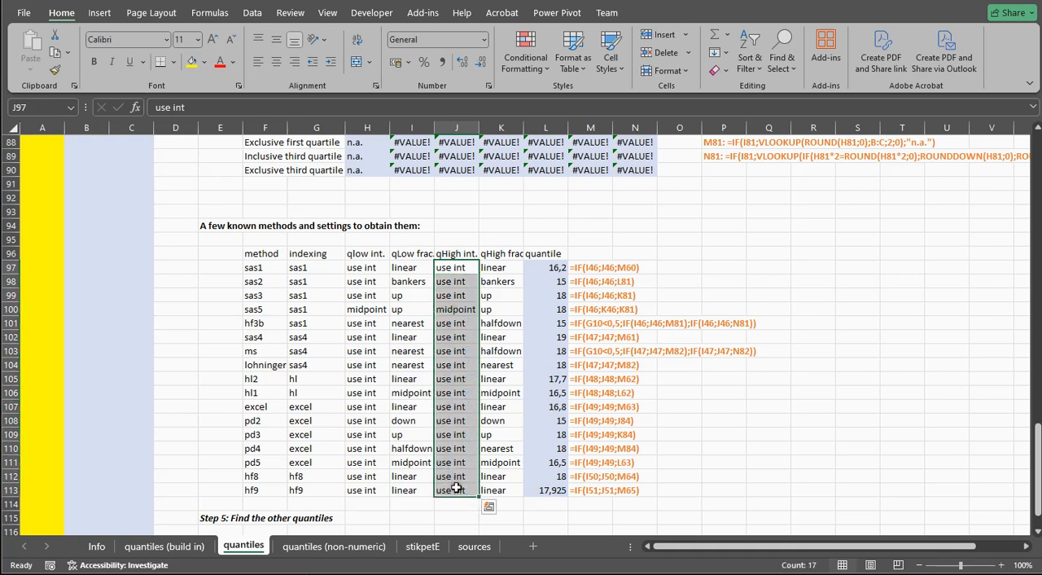
{"action": "left_click_drag", "start_coordinate": [366, 269], "coordinate": [370, 475]}
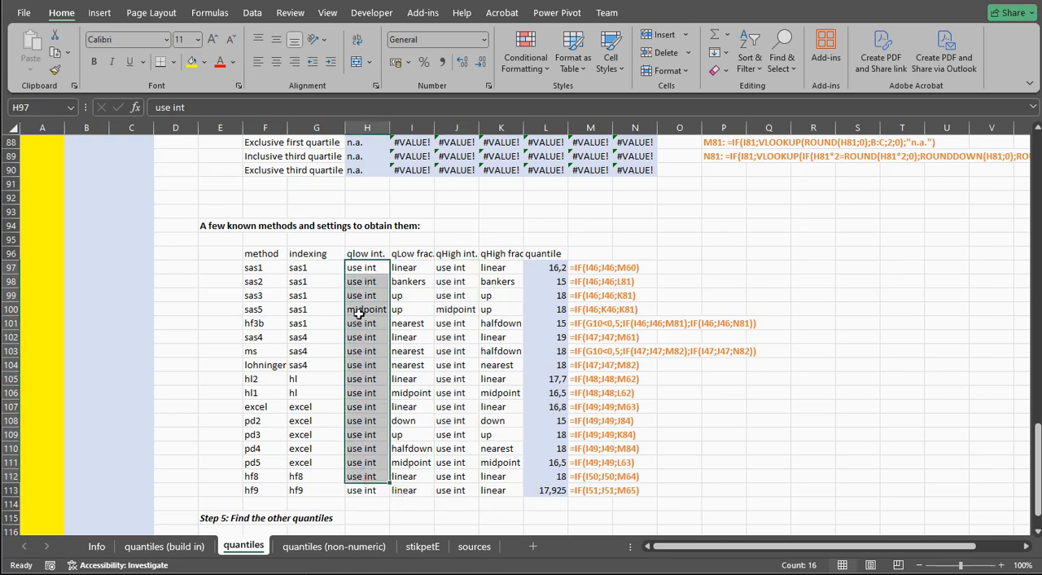
{"action": "left_click_drag", "start_coordinate": [252, 312], "coordinate": [493, 312]}
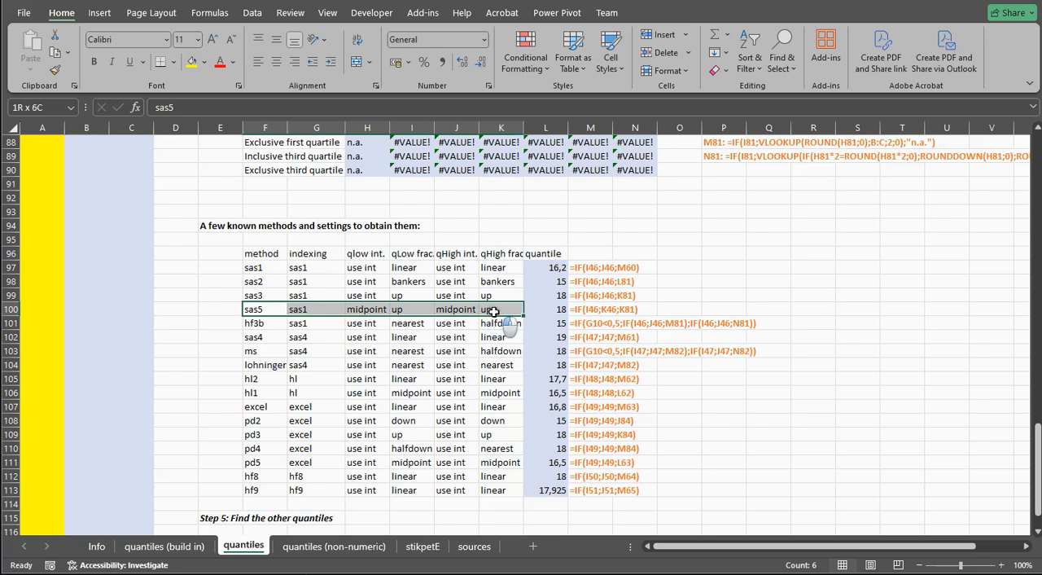
{"action": "left_click", "coordinate": [368, 309]}
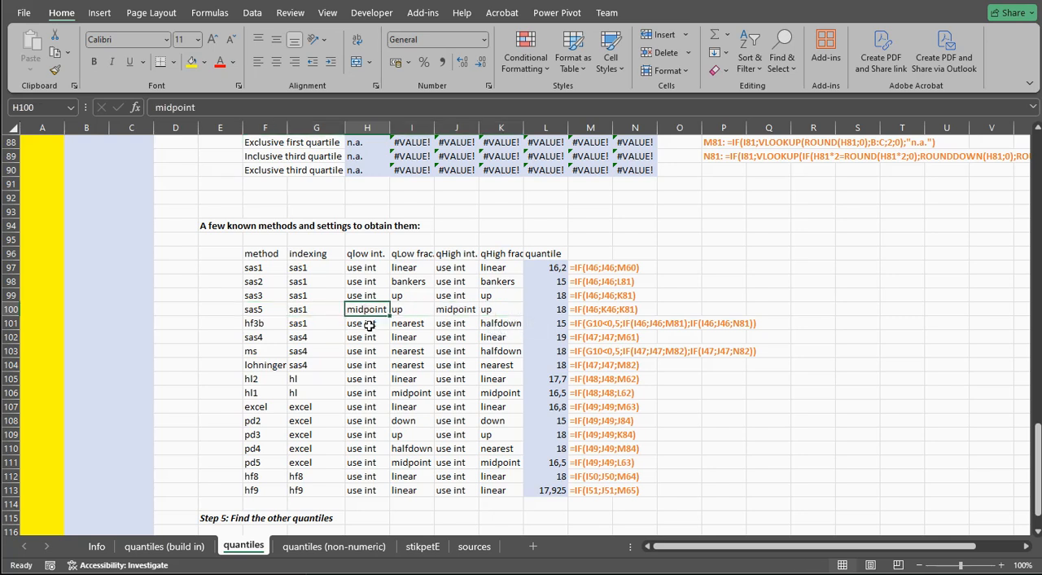
Examine the qLow frac. and qHigh frac settings of the known methods, comparing both for hf3b in row 101
{"action": "left_click", "coordinate": [411, 255]}
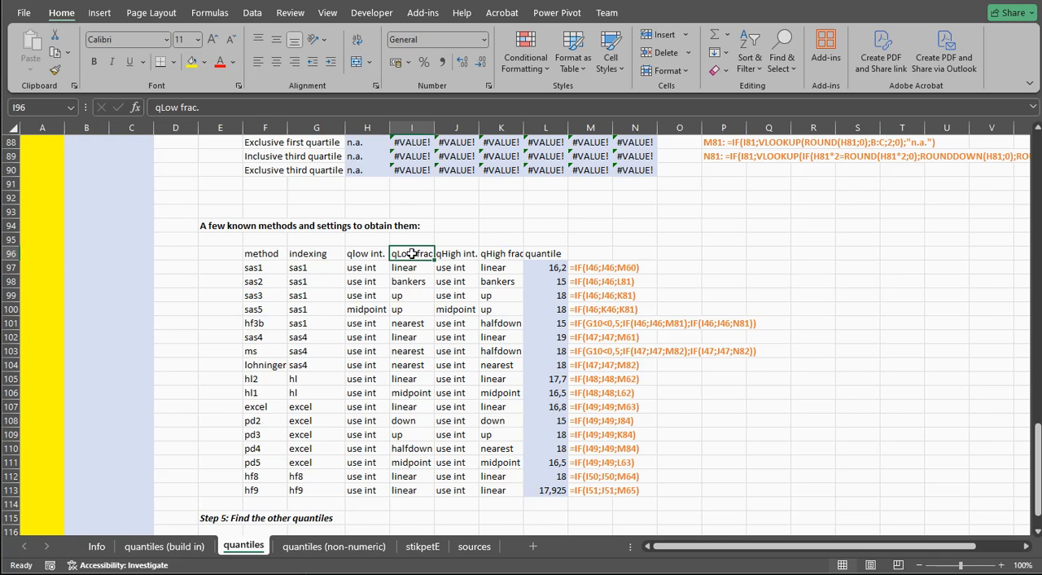
{"action": "left_click_drag", "start_coordinate": [410, 268], "coordinate": [407, 326]}
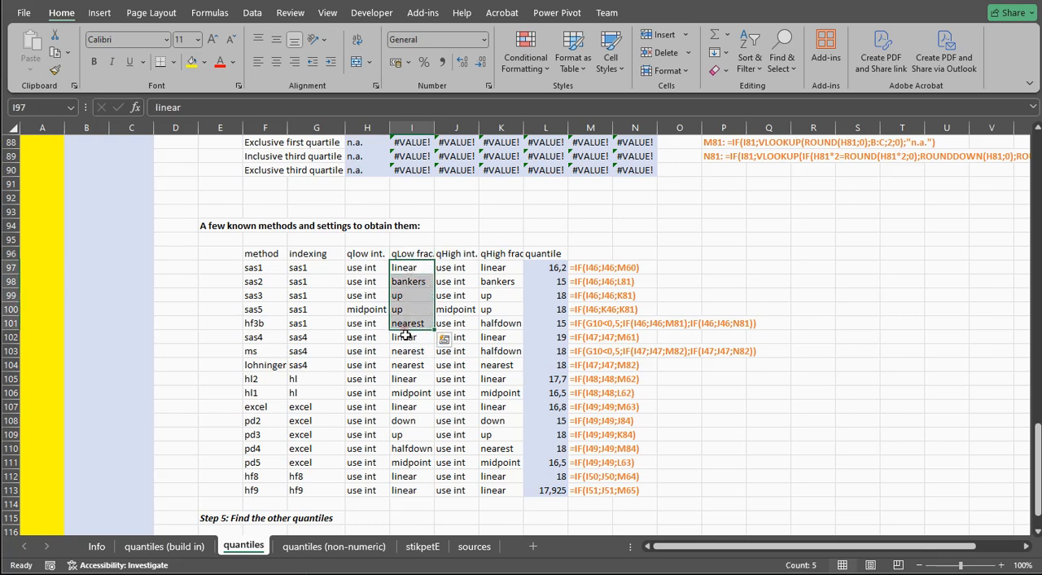
{"action": "left_click", "coordinate": [407, 271]}
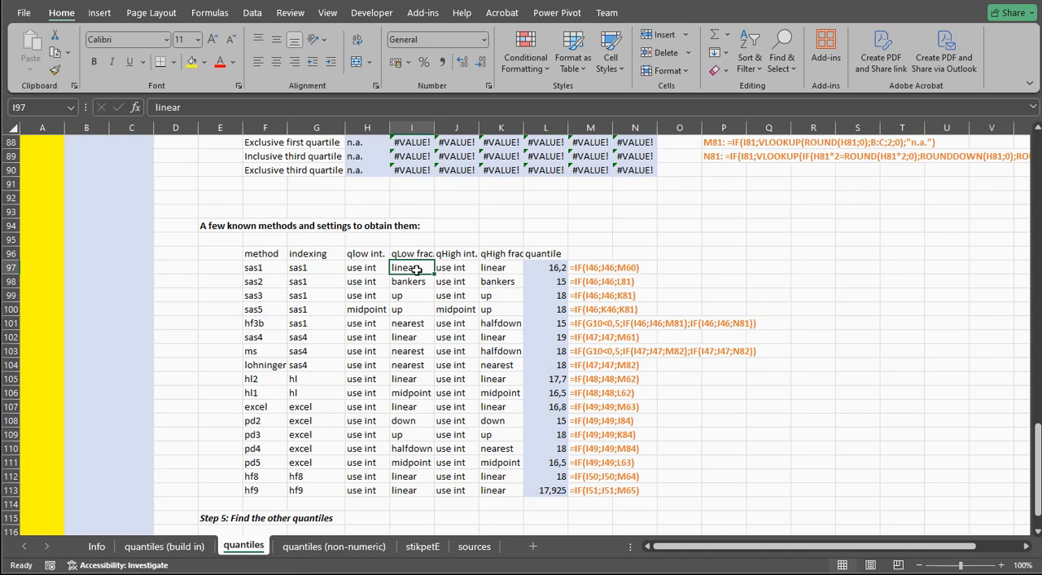
{"action": "left_click", "coordinate": [498, 256]}
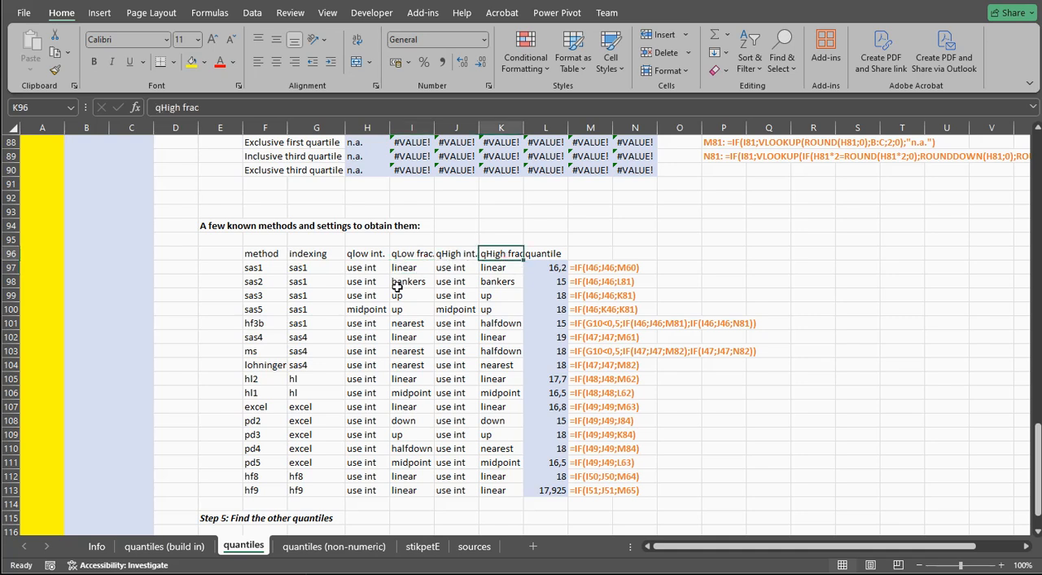
{"action": "left_click", "coordinate": [407, 324]}
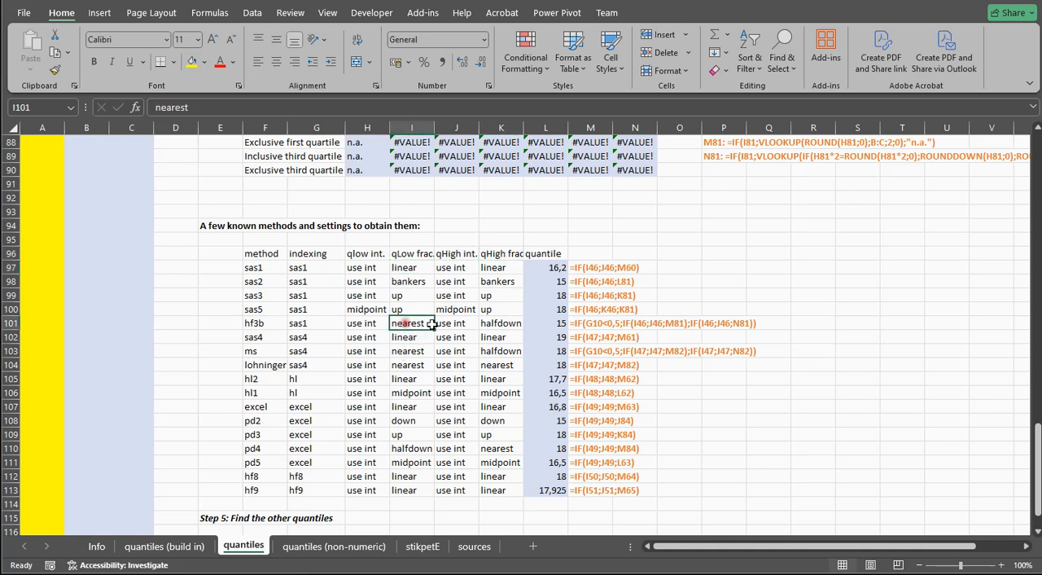
{"action": "left_click", "coordinate": [494, 327]}
{"action": "left_click", "coordinate": [415, 326]}
Following the Step 5 instructions for finding other quantiles, set the quantile number i in G9 to 3
{"action": "scroll", "coordinate": [431, 354], "scroll_direction": "down", "scroll_amount": 2}
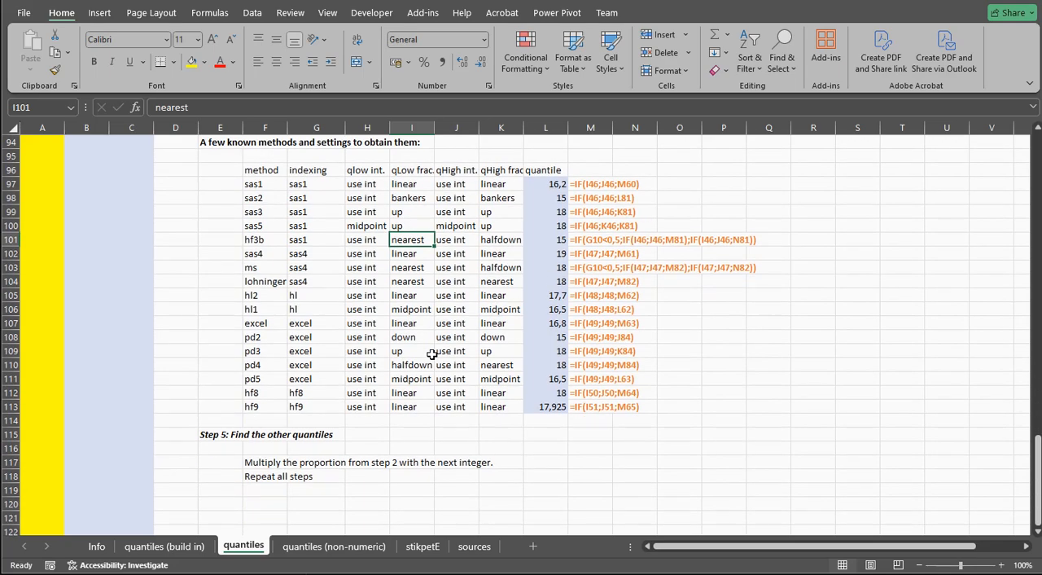
{"action": "scroll", "coordinate": [431, 354], "scroll_direction": "up", "scroll_amount": 13}
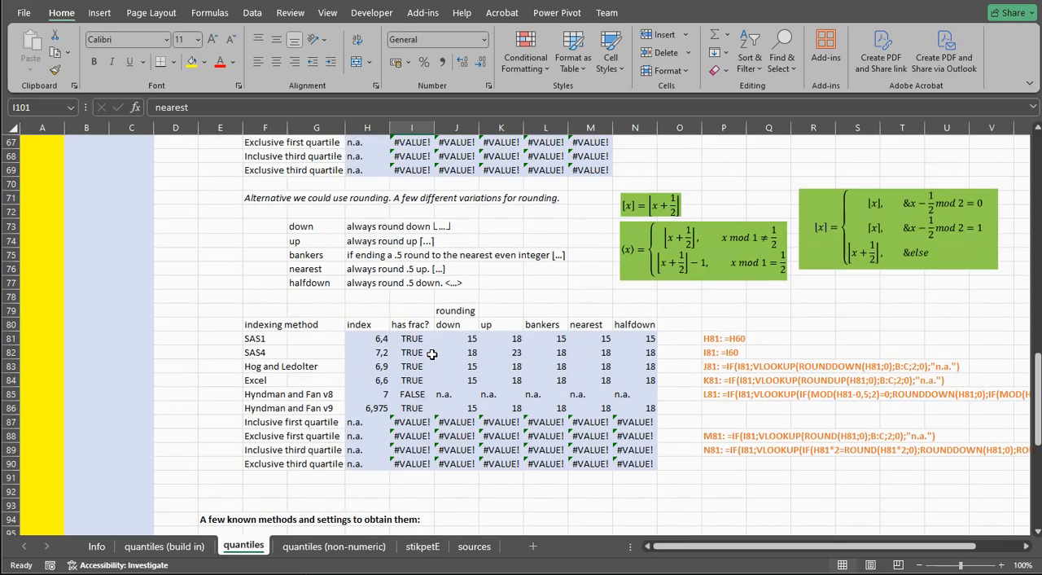
{"action": "scroll", "coordinate": [431, 354], "scroll_direction": "up", "scroll_amount": 16}
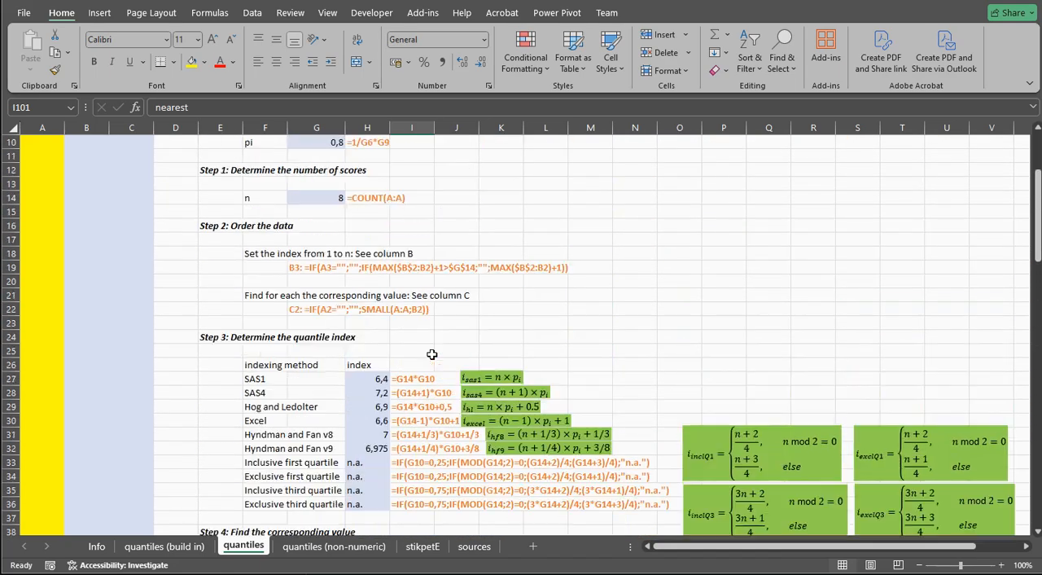
{"action": "scroll", "coordinate": [432, 355], "scroll_direction": "up", "scroll_amount": 2}
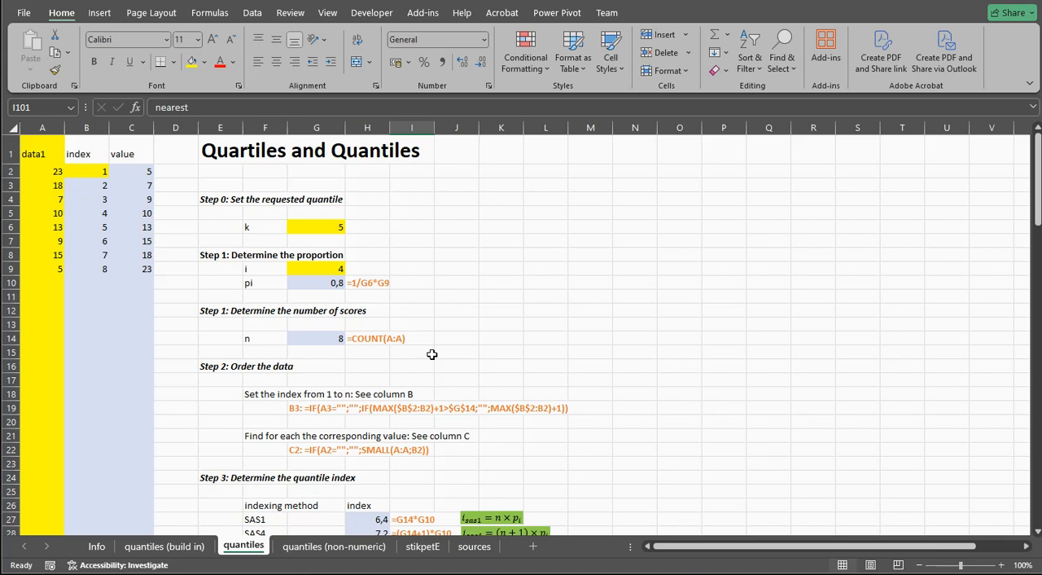
{"action": "left_click", "coordinate": [319, 270]}
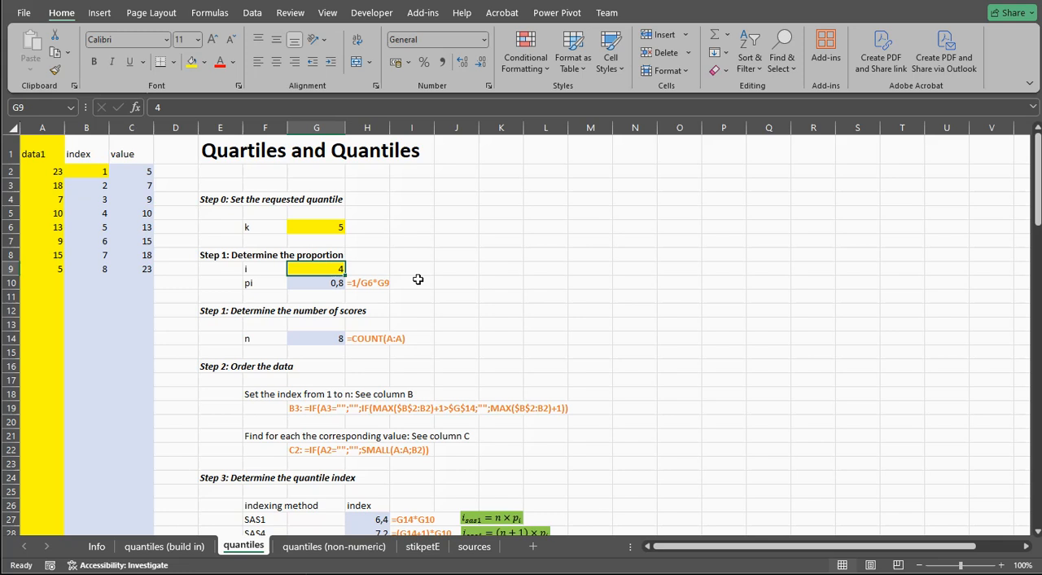
{"action": "type", "text": "3"}
{"action": "key", "text": "Return"}
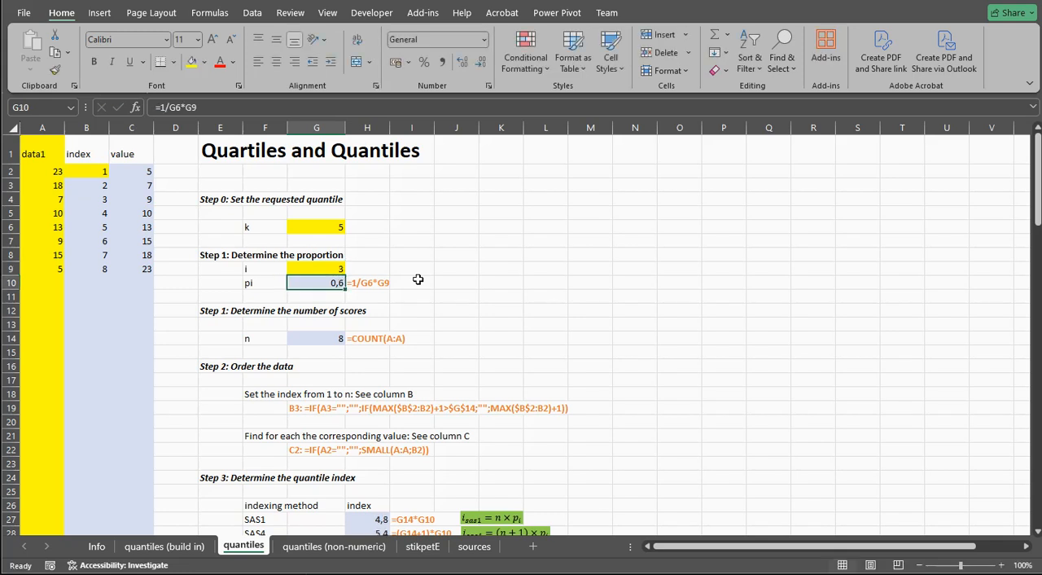